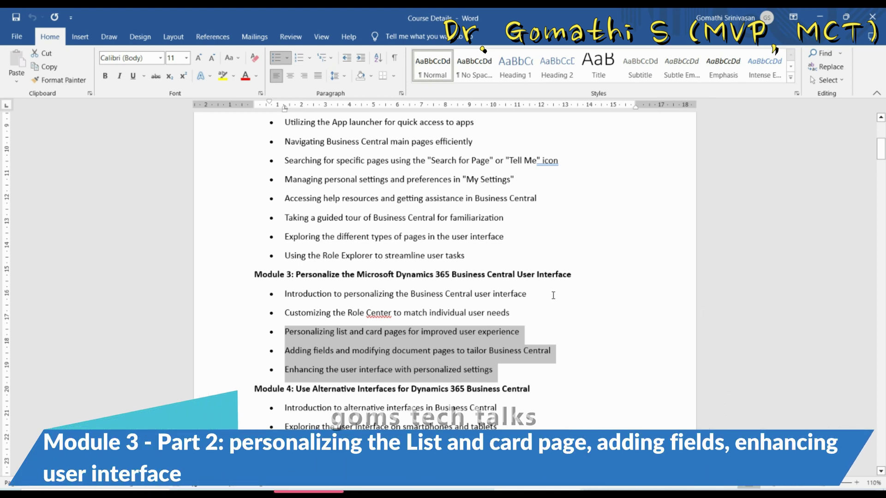
# - Select the Module 3 lines on personalizing list and card pages, adding fields and enhancing the interface
pyautogui.scroll(-3, 540, 314)
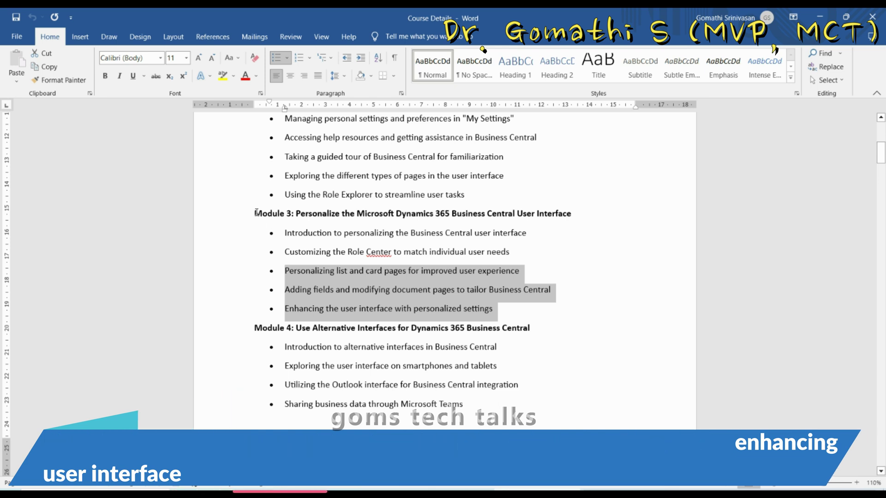
pyautogui.click(258, 216)
pyautogui.doubleClick(268, 214)
pyautogui.click(282, 271)
pyautogui.moveTo(281, 270); pyautogui.dragTo(522, 274)
pyautogui.moveTo(285, 290); pyautogui.dragTo(552, 291)
pyautogui.click(320, 309)
pyautogui.moveTo(291, 309); pyautogui.dragTo(515, 314)
# - Undo the accidental move of the Module 2 section with Ctrl+Z, leaving the outline text unchanged
pyautogui.scroll(1, 536, 294)
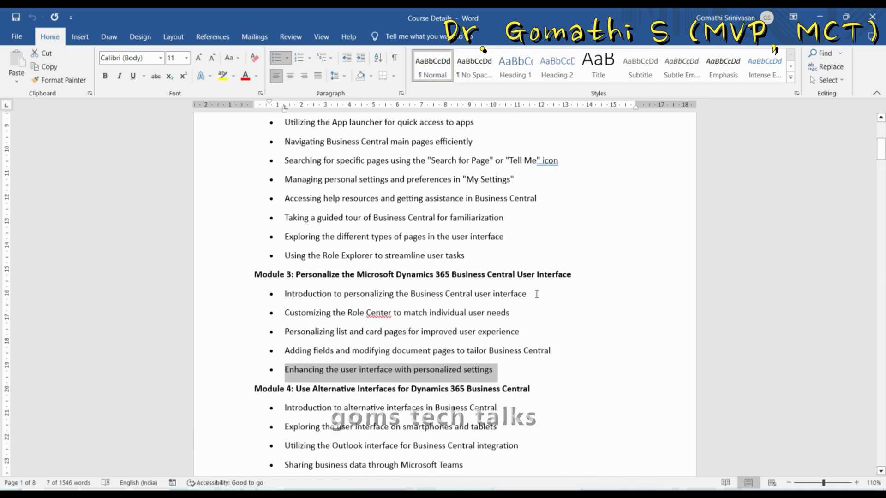
pyautogui.moveTo(531, 315); pyautogui.dragTo(254, 276)
pyautogui.scroll(1, 663, 290)
pyautogui.scroll(1, 662, 290)
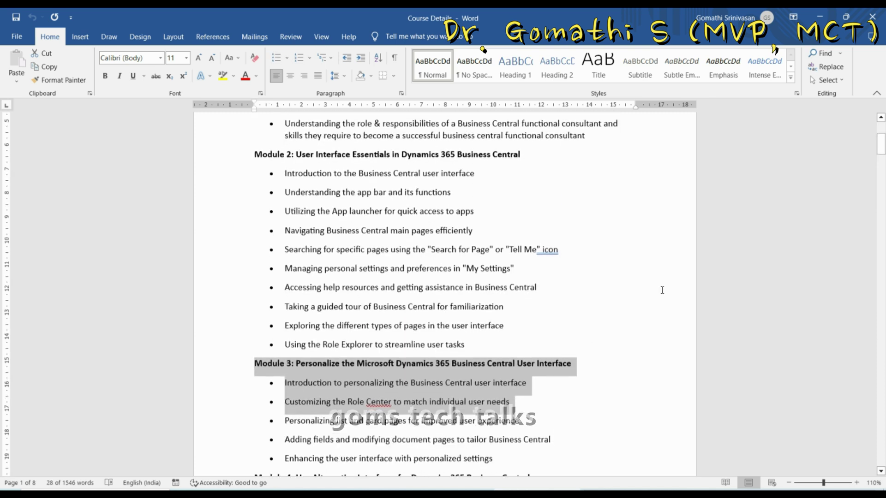
pyautogui.click(523, 355)
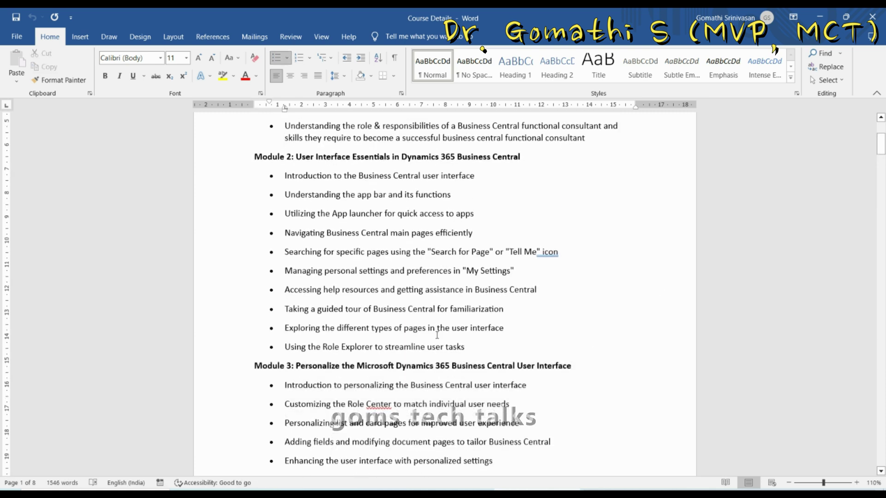
pyautogui.moveTo(524, 355); pyautogui.dragTo(254, 157)
pyautogui.scroll(1, 326, 261)
pyautogui.scroll(1, 619, 250)
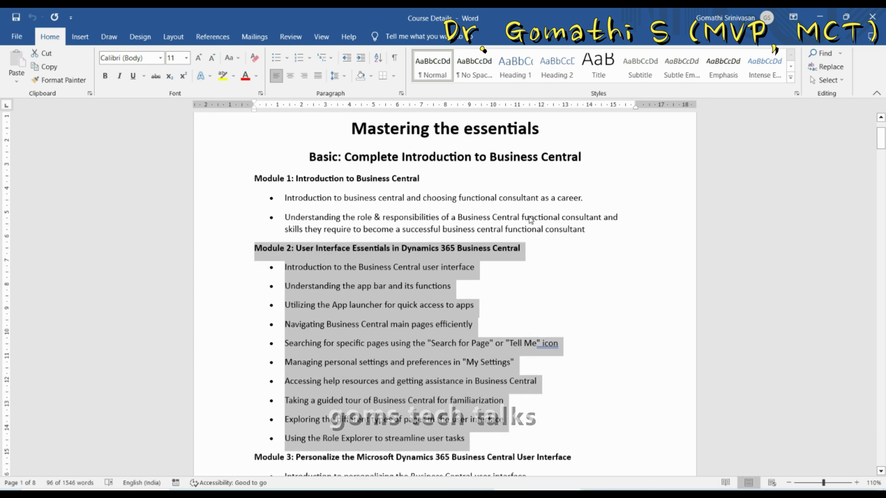
pyautogui.moveTo(531, 221); pyautogui.dragTo(530, 220)
pyautogui.hotkey('ctrl', 'z')
# - Reselect the personalizing list and card pages line, then switch to Business Central
pyautogui.scroll(-6, 488, 314)
pyautogui.click(305, 185)
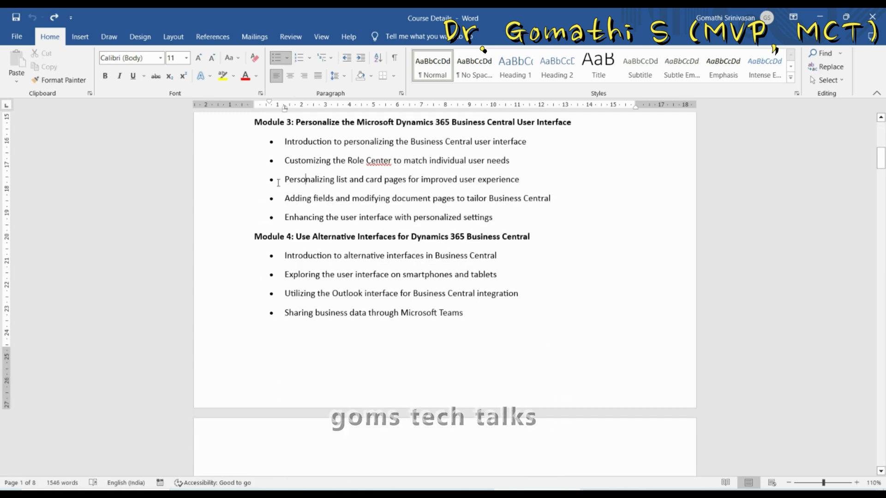
pyautogui.moveTo(280, 184); pyautogui.dragTo(537, 184)
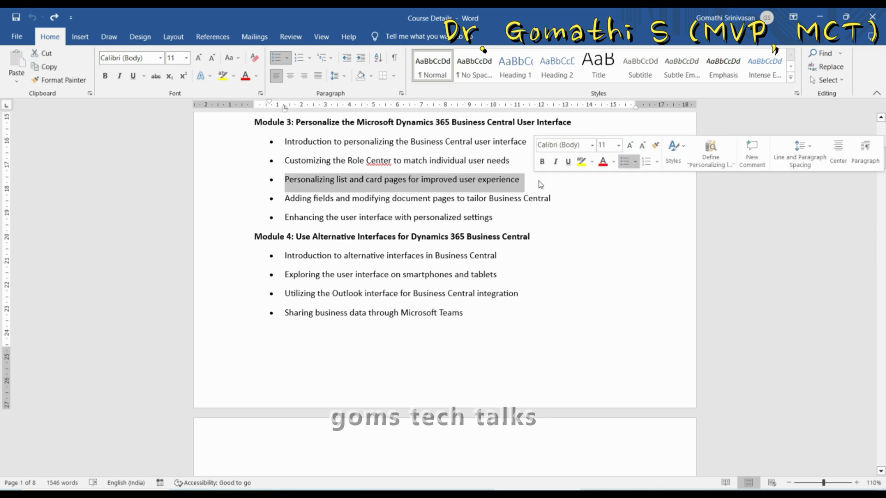
pyautogui.hotkey('alt', 'Tab')
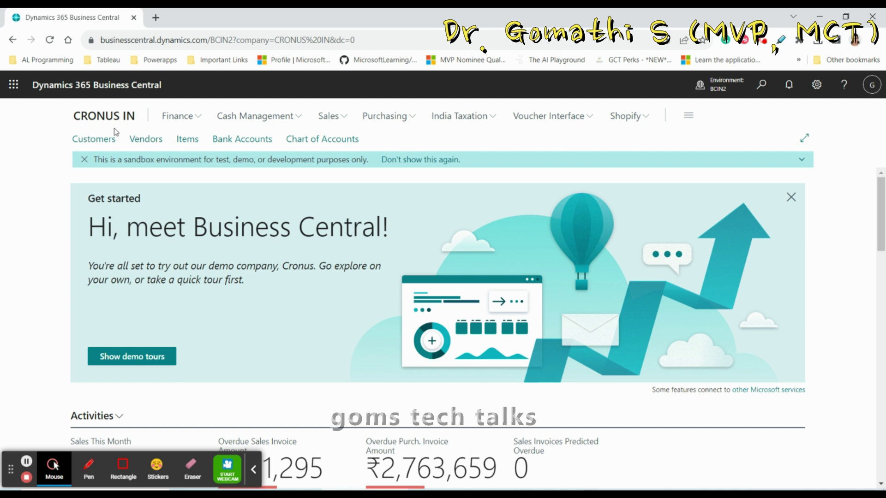
# - Open Customers, switch its layout from tiles to List, and open the Settings menu
pyautogui.click(94, 139)
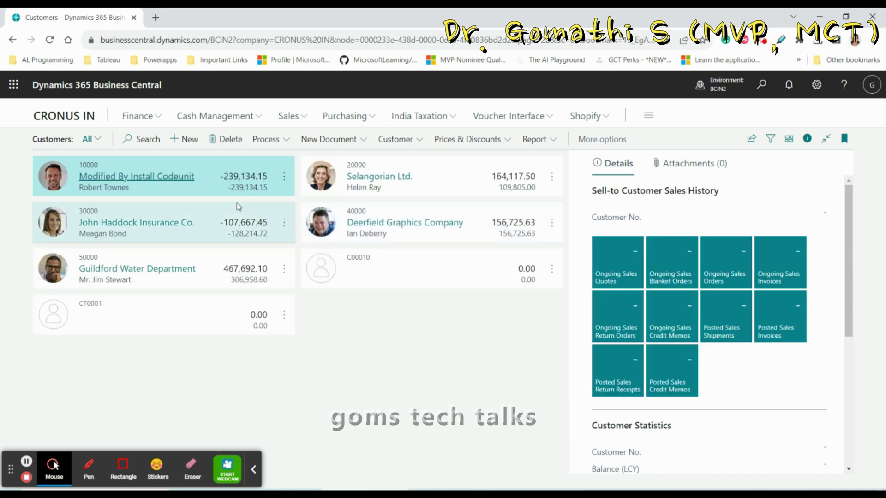
pyautogui.click(788, 141)
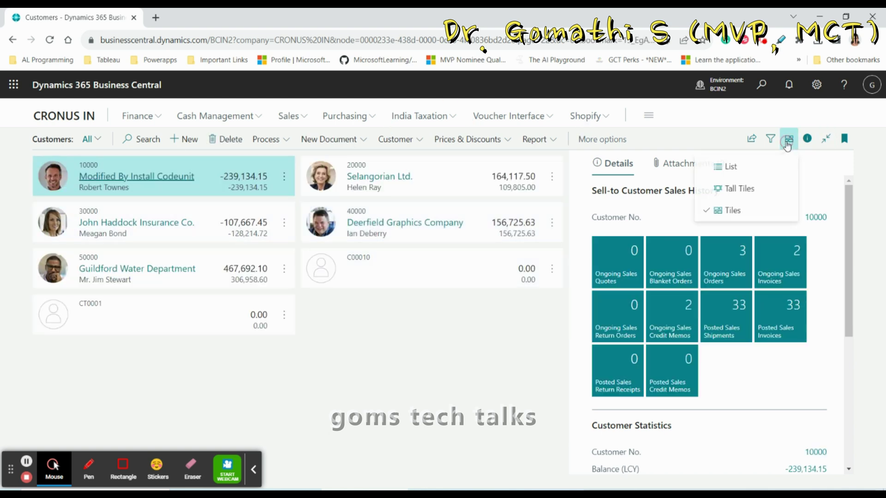
pyautogui.click(756, 165)
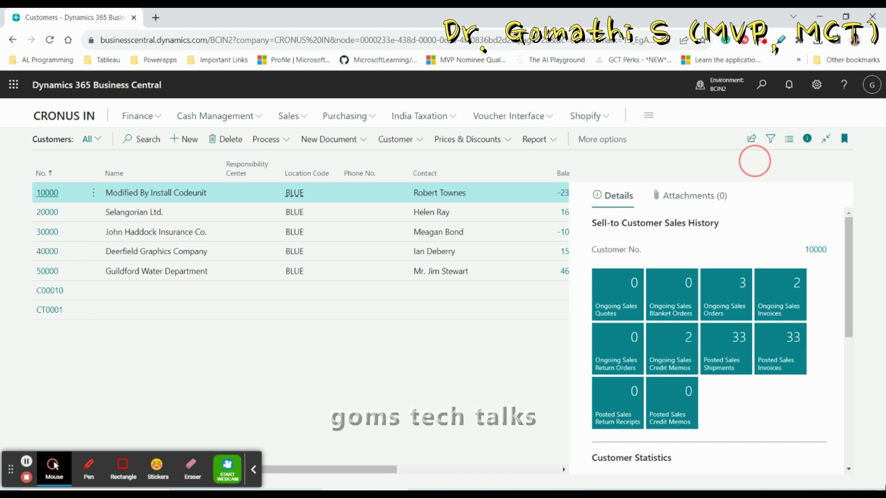
pyautogui.click(817, 85)
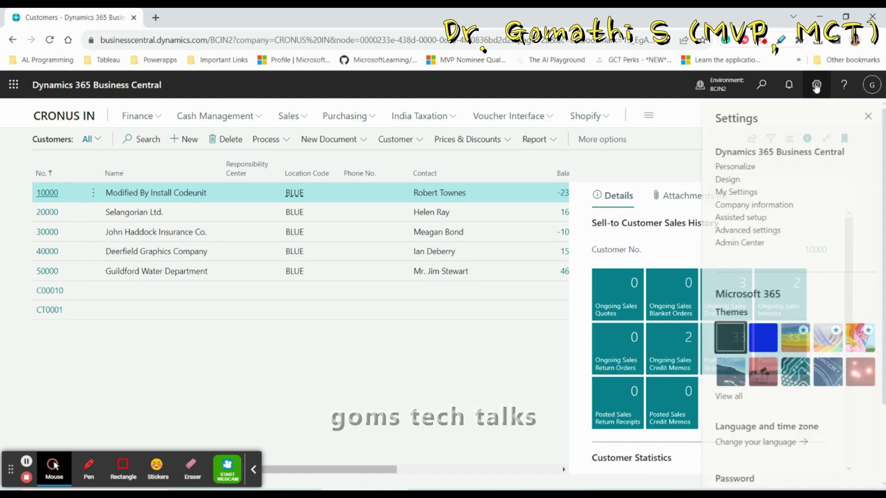
# - Enter Personalize mode, narrow the No. column, resize Name, and try moving Location Code
pyautogui.click(734, 169)
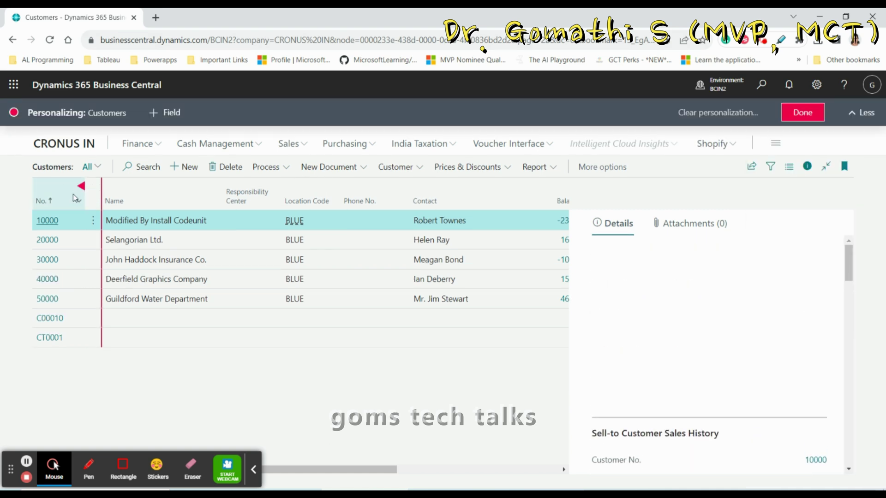
pyautogui.moveTo(100, 191); pyautogui.dragTo(82, 197)
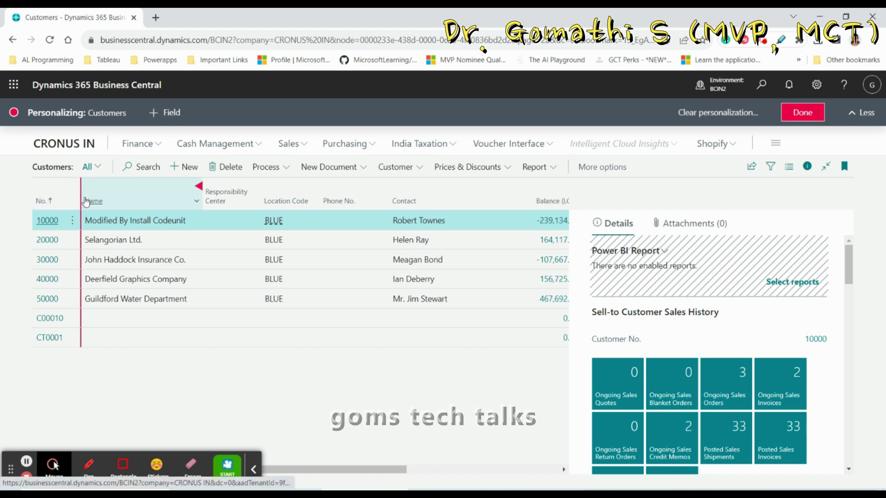
pyautogui.moveTo(202, 191); pyautogui.dragTo(247, 194)
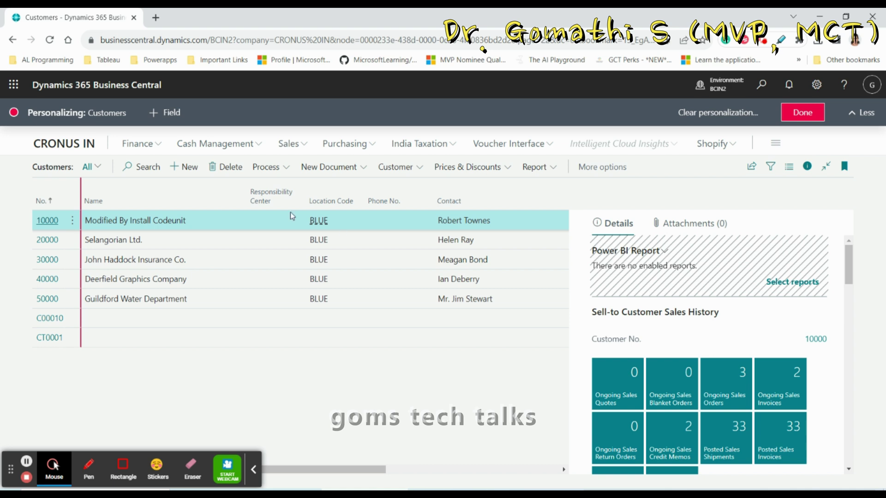
pyautogui.moveTo(251, 194); pyautogui.dragTo(212, 199)
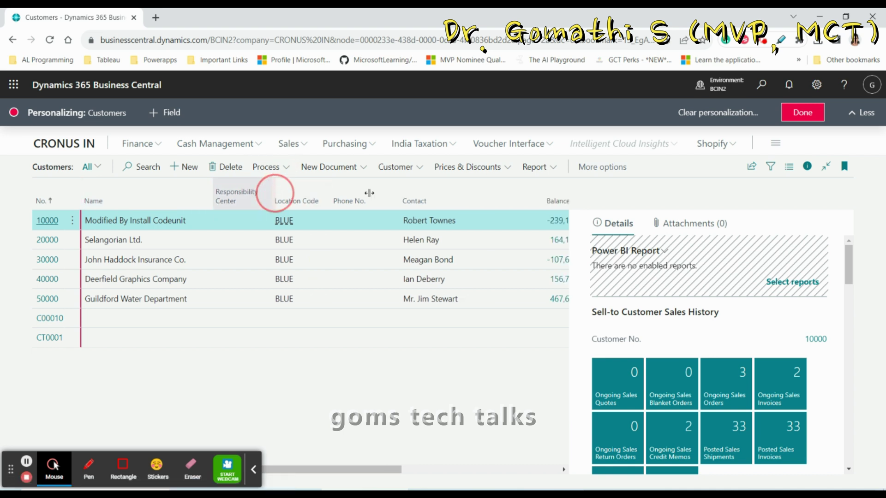
pyautogui.moveTo(325, 207); pyautogui.dragTo(306, 200)
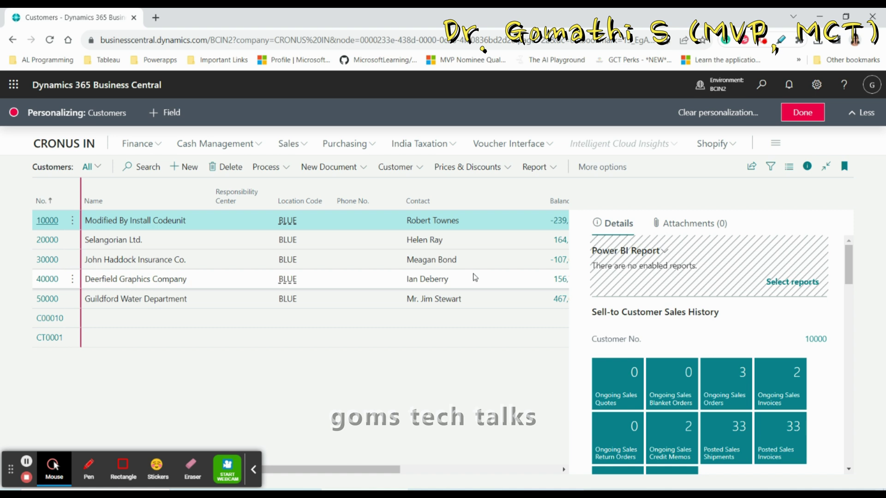
pyautogui.click(258, 143)
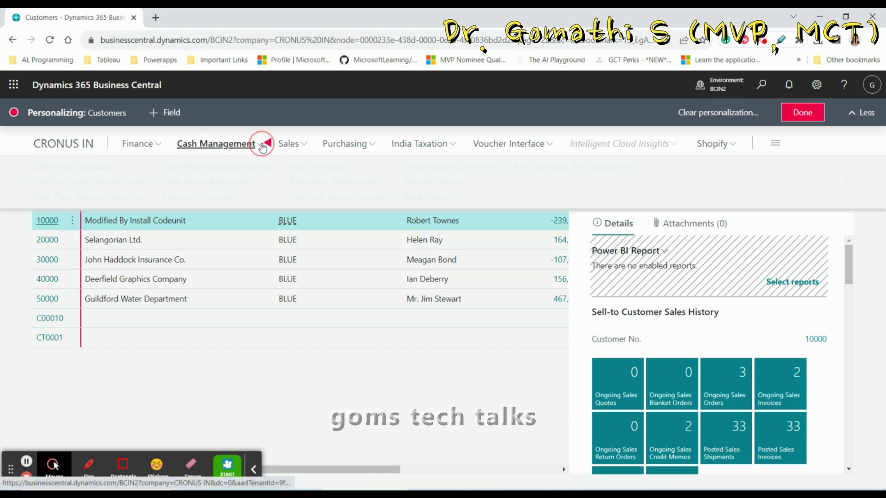
pyautogui.click(278, 167)
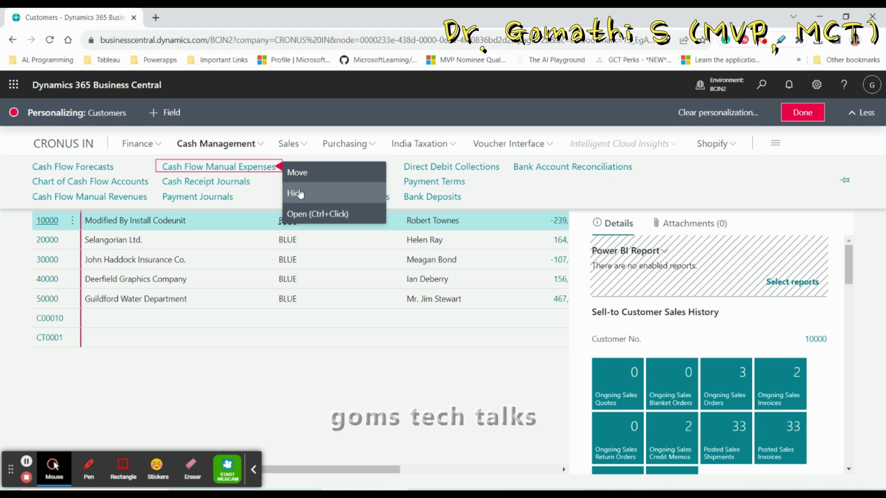
pyautogui.click(733, 147)
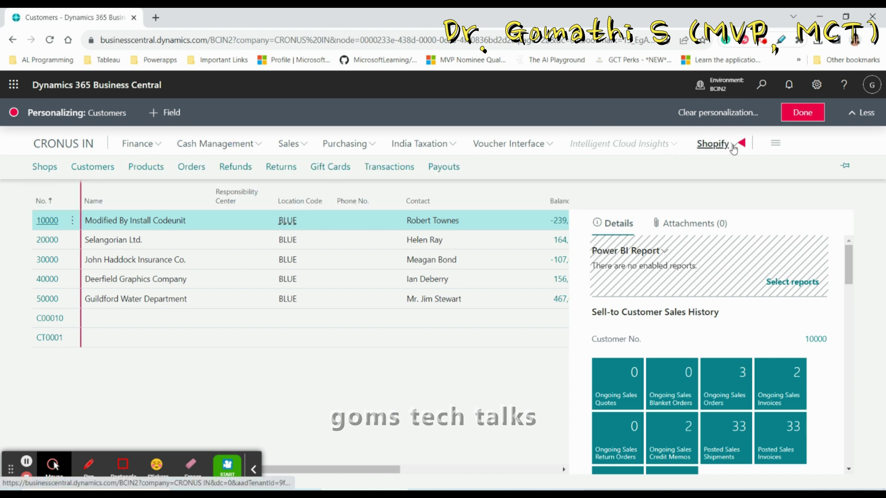
pyautogui.click(299, 144)
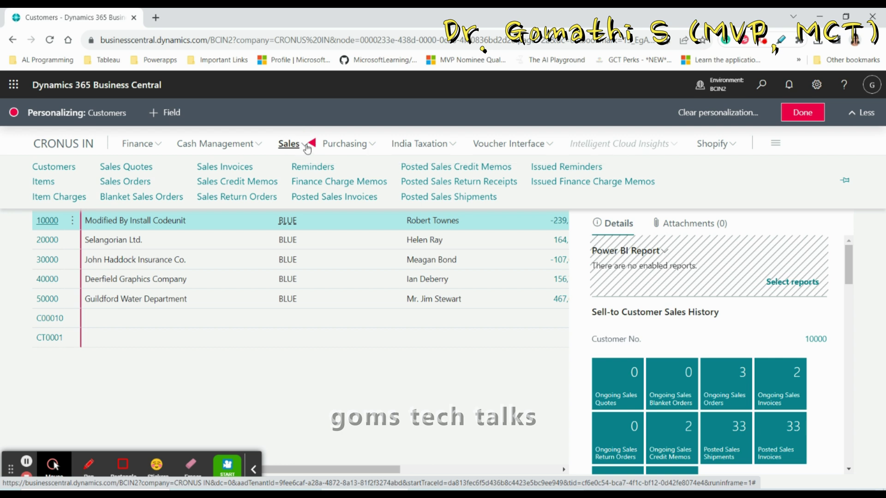
pyautogui.click(477, 402)
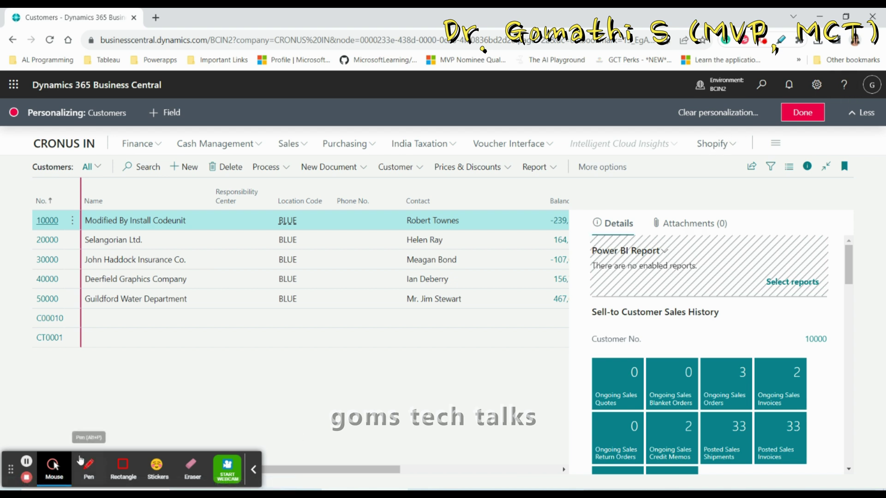
pyautogui.click(89, 468)
# - Bring up Sales Quote's personalization options in the New document actions list
pyautogui.moveTo(285, 153)
pyautogui.mouseDown()
pyautogui.moveTo(250, 163)
pyautogui.moveTo(306, 175)
pyautogui.moveTo(554, 177)
pyautogui.moveTo(644, 162)
pyautogui.moveTo(251, 148)
pyautogui.mouseUp()
pyautogui.moveTo(227, 179)
pyautogui.mouseDown()
pyautogui.moveTo(28, 181)
pyautogui.moveTo(98, 375)
pyautogui.moveTo(496, 370)
pyautogui.mouseUp()
pyautogui.moveTo(555, 369)
pyautogui.mouseDown()
pyautogui.moveTo(571, 296)
pyautogui.moveTo(540, 179)
pyautogui.moveTo(201, 173)
pyautogui.mouseUp()
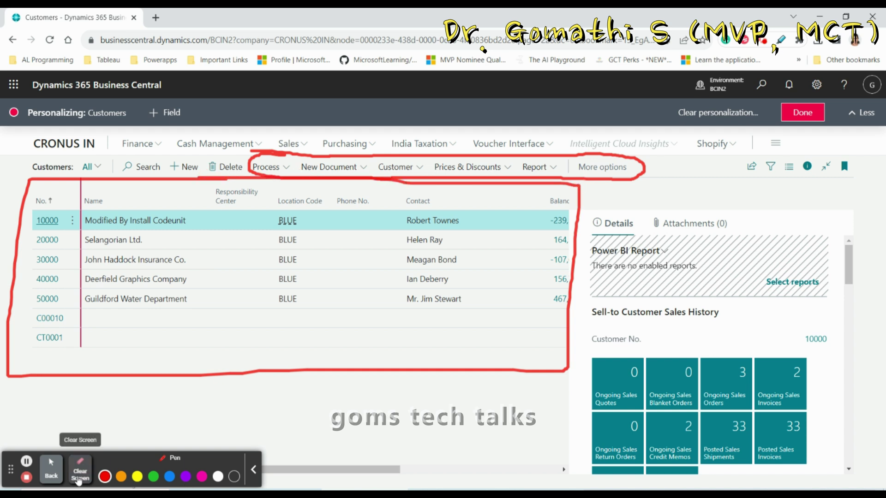
pyautogui.click(81, 468)
pyautogui.click(57, 480)
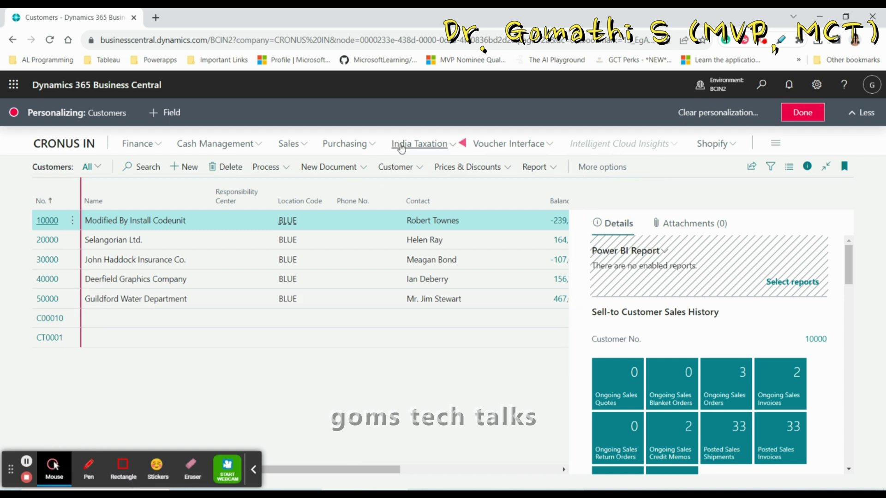
pyautogui.click(354, 174)
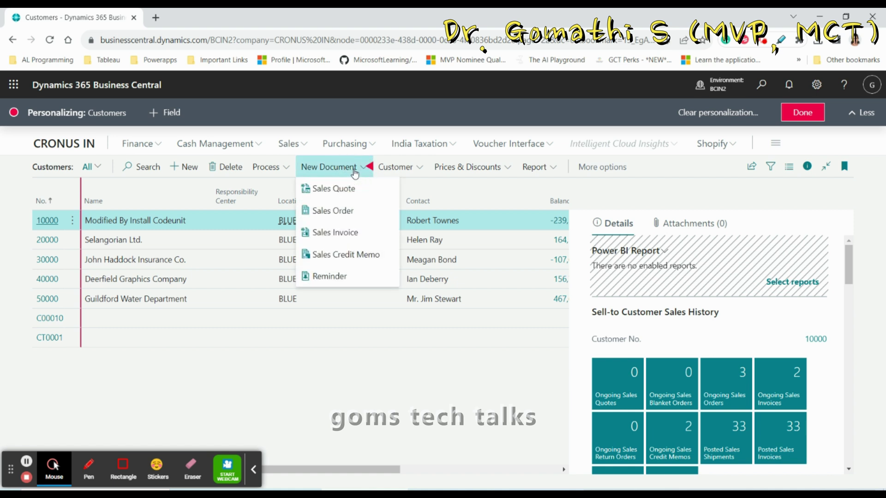
pyautogui.click(393, 191)
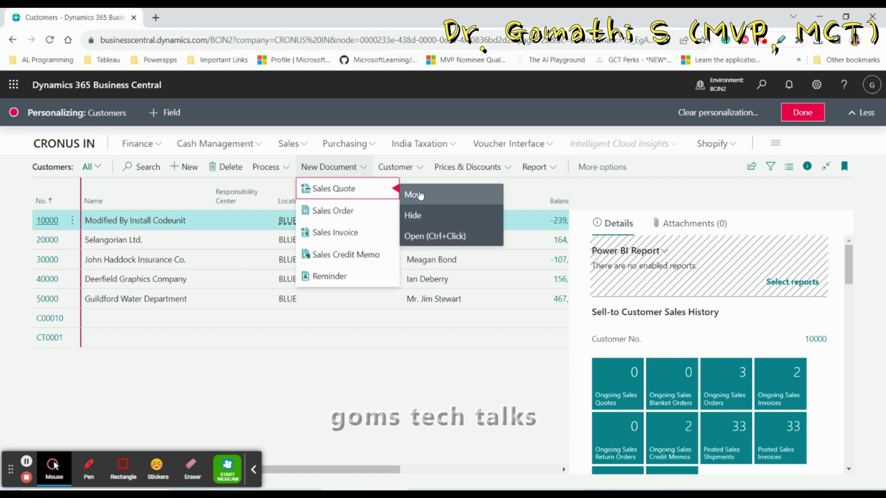
# - Hide the Contact action in the Customer action group
pyautogui.click(416, 169)
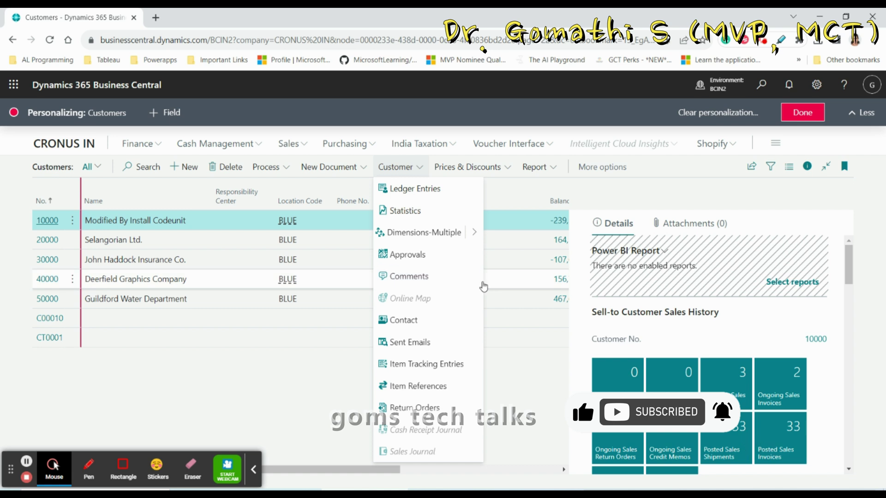
pyautogui.click(480, 276)
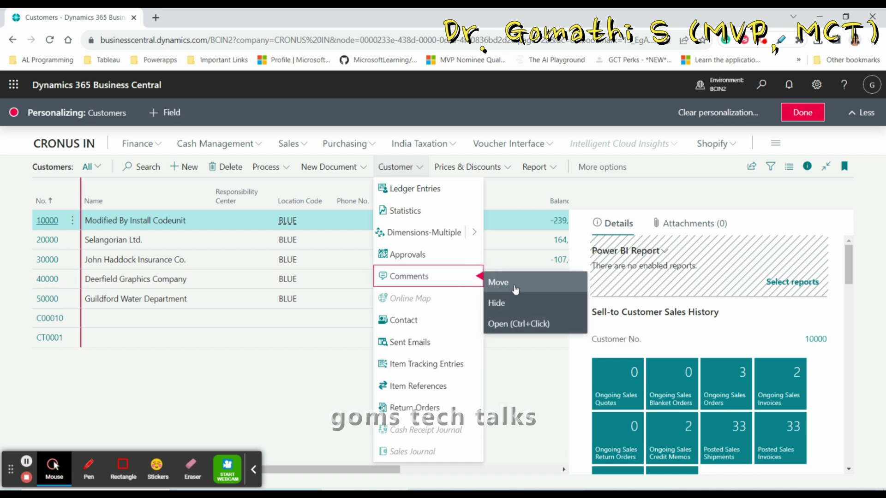
pyautogui.click(477, 321)
pyautogui.click(477, 323)
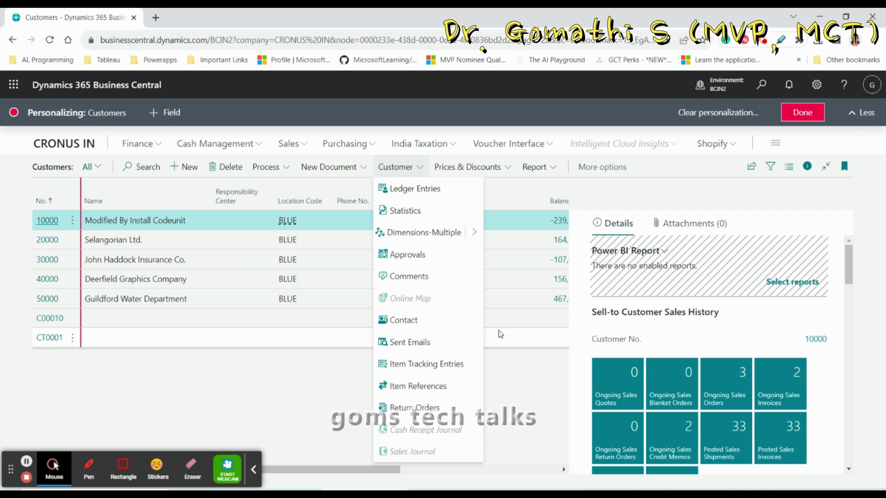
pyautogui.click(476, 325)
pyautogui.click(498, 346)
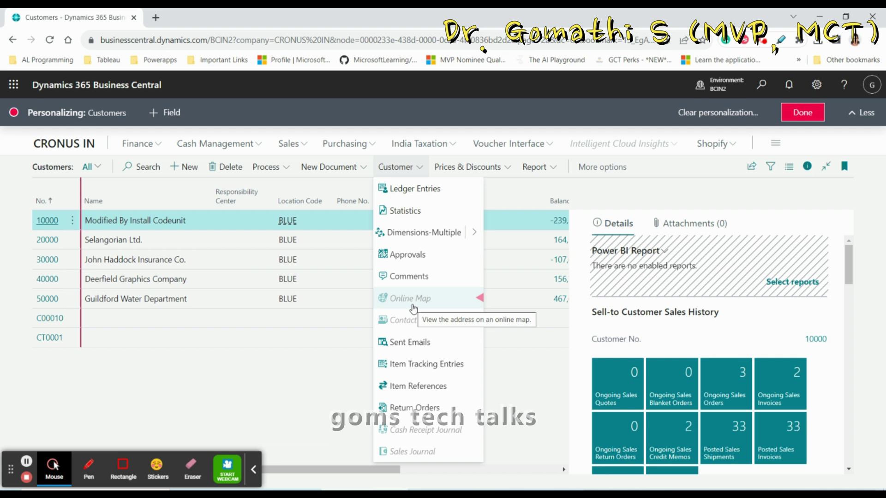
# - Open the personalization options for the Online Map action
pyautogui.click(480, 298)
pyautogui.click(494, 306)
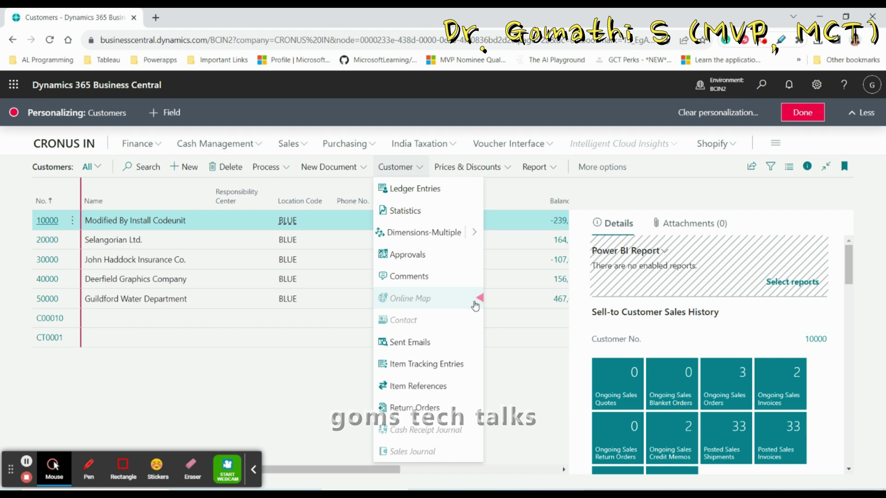
pyautogui.click(477, 302)
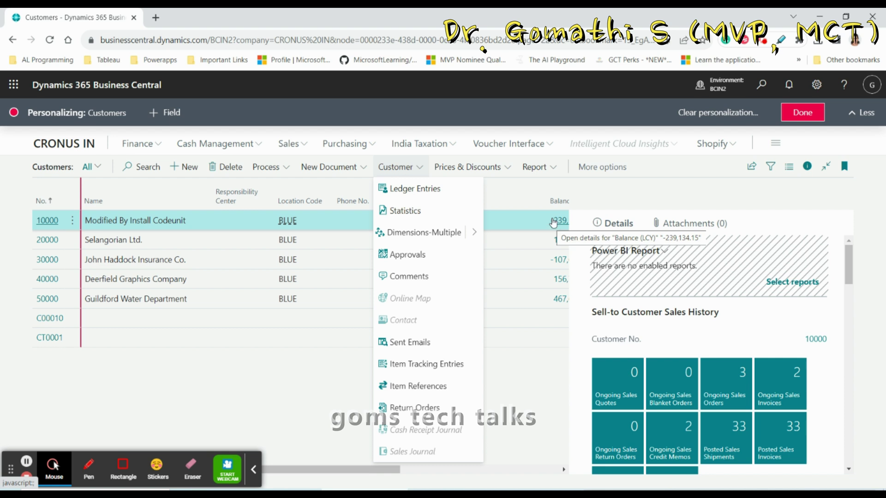
# - Drag the Name column past Contact, then open customer 10000
pyautogui.moveTo(111, 192)
pyautogui.mouseDown()
pyautogui.moveTo(489, 208)
pyautogui.moveTo(501, 192)
pyautogui.moveTo(528, 189)
pyautogui.mouseUp()
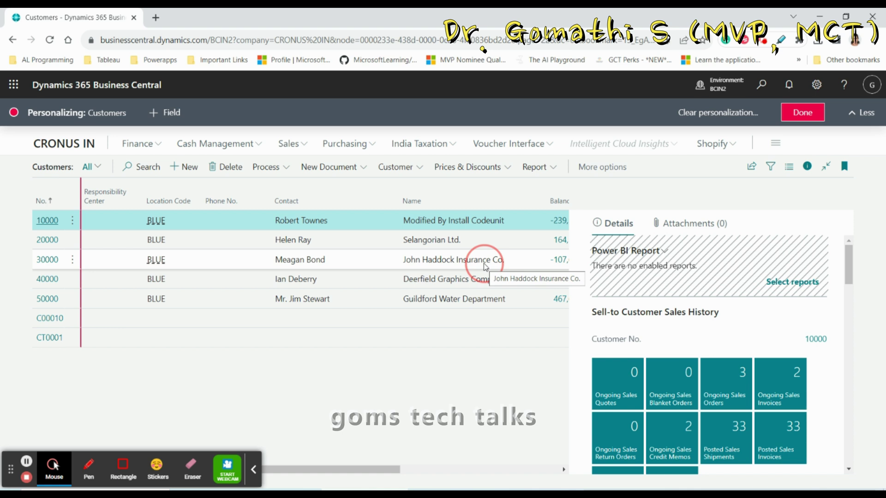
pyautogui.click(85, 470)
pyautogui.moveTo(89, 162); pyautogui.dragTo(39, 162)
pyautogui.moveTo(446, 386)
pyautogui.mouseDown()
pyautogui.moveTo(445, 159)
pyautogui.moveTo(32, 163)
pyautogui.mouseUp()
pyautogui.moveTo(33, 204)
pyautogui.mouseDown()
pyautogui.moveTo(23, 207)
pyautogui.moveTo(9, 318)
pyautogui.moveTo(36, 369)
pyautogui.moveTo(18, 362)
pyautogui.mouseUp()
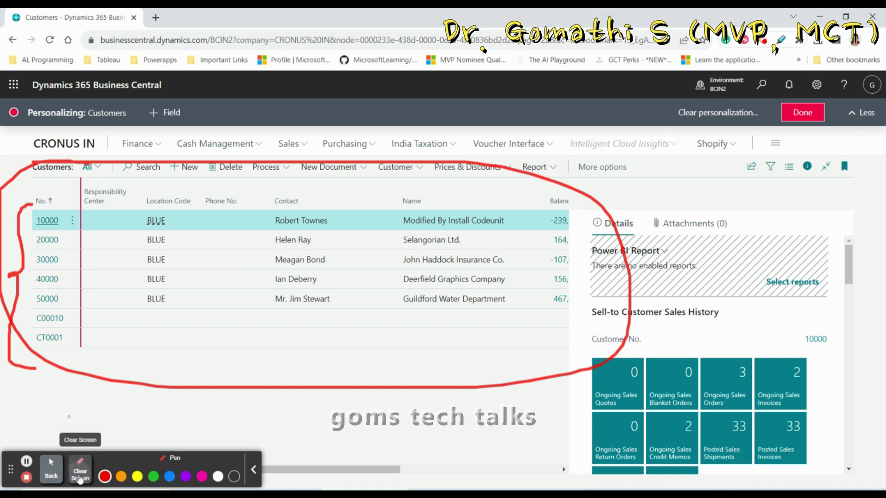
pyautogui.click(80, 468)
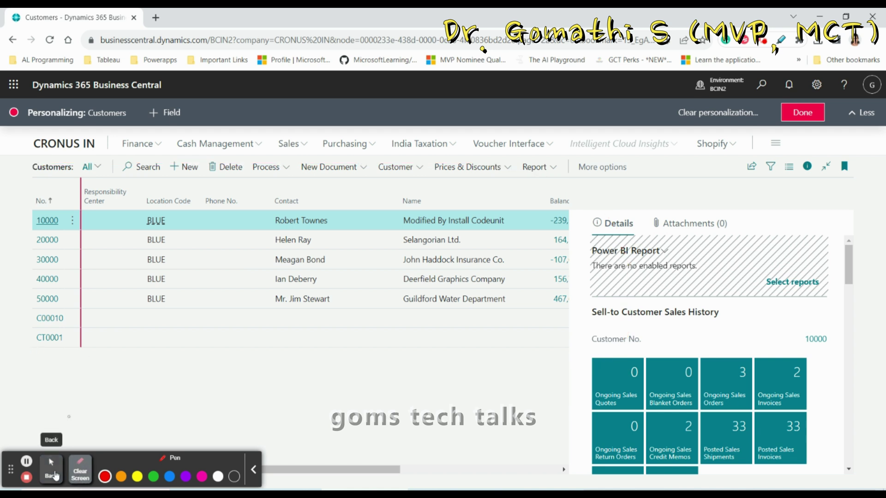
pyautogui.click(55, 475)
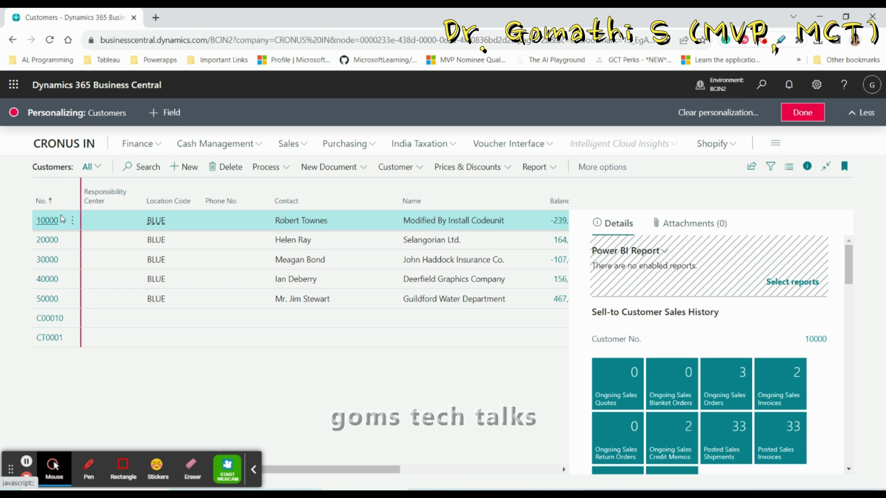
pyautogui.click(49, 224)
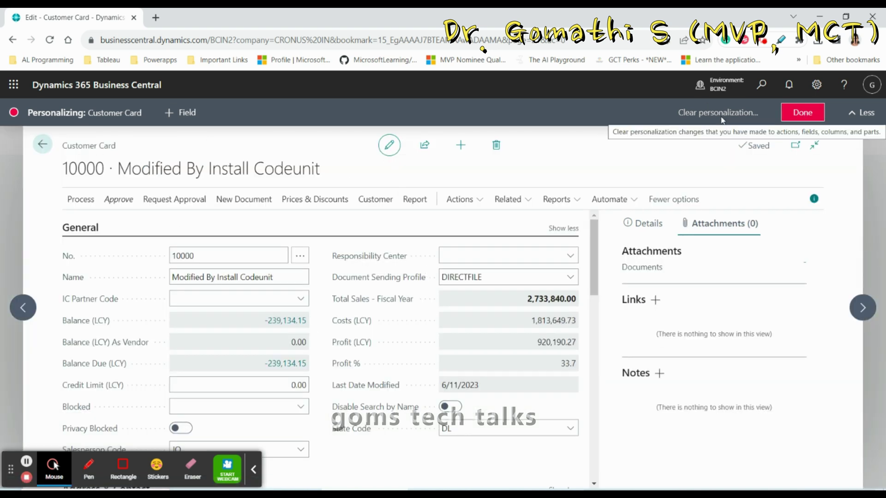
# - Set customer 10000's Name field to Show under 'Show more' and drag it toward Salesperson Code
pyautogui.moveTo(305, 282)
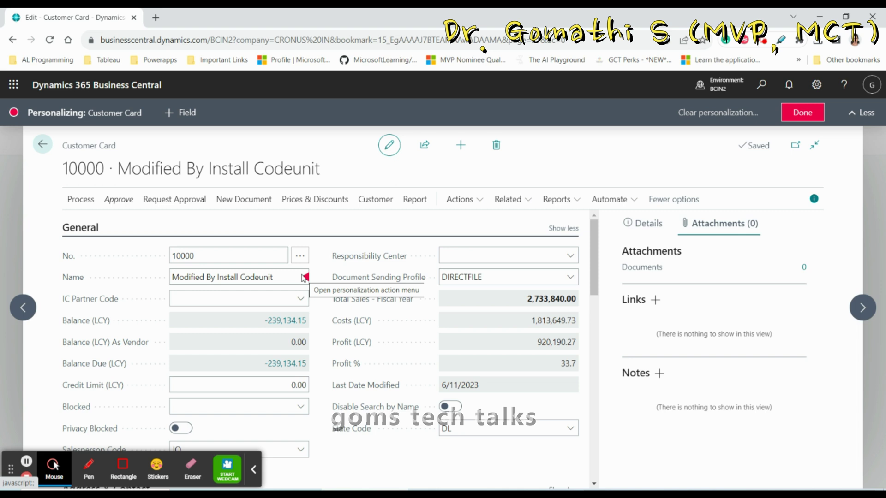
pyautogui.click(304, 278)
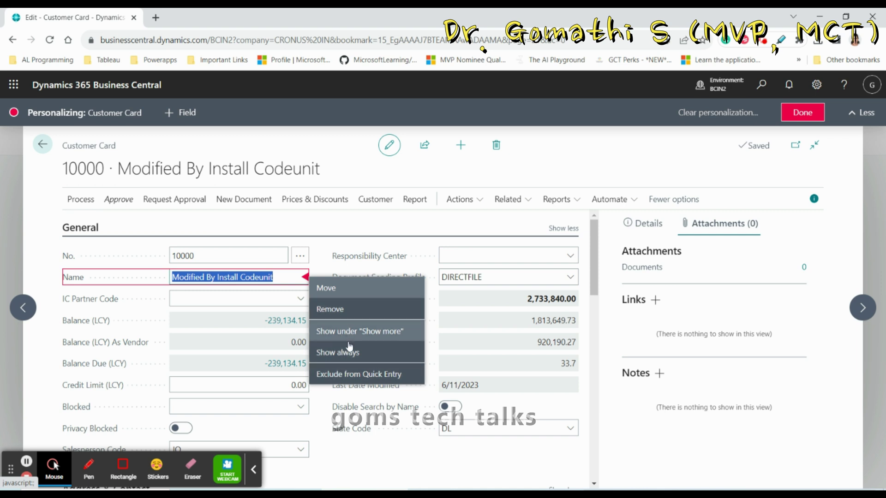
pyautogui.click(349, 360)
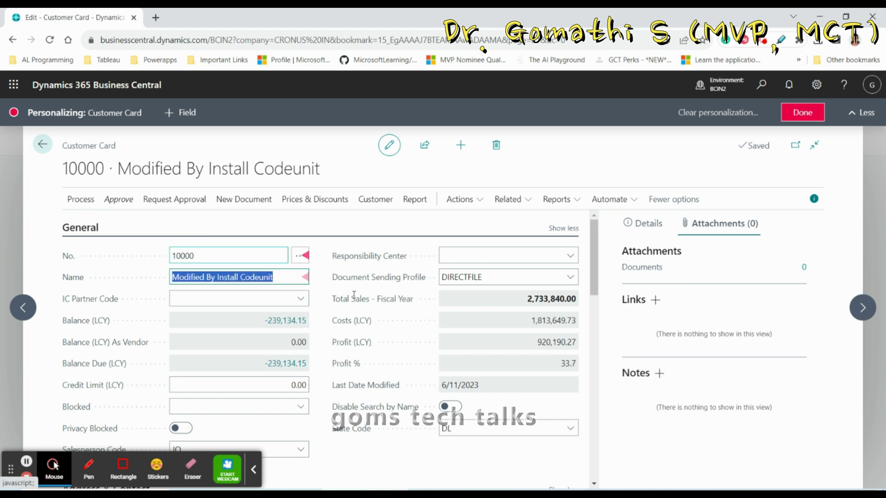
pyautogui.click(304, 278)
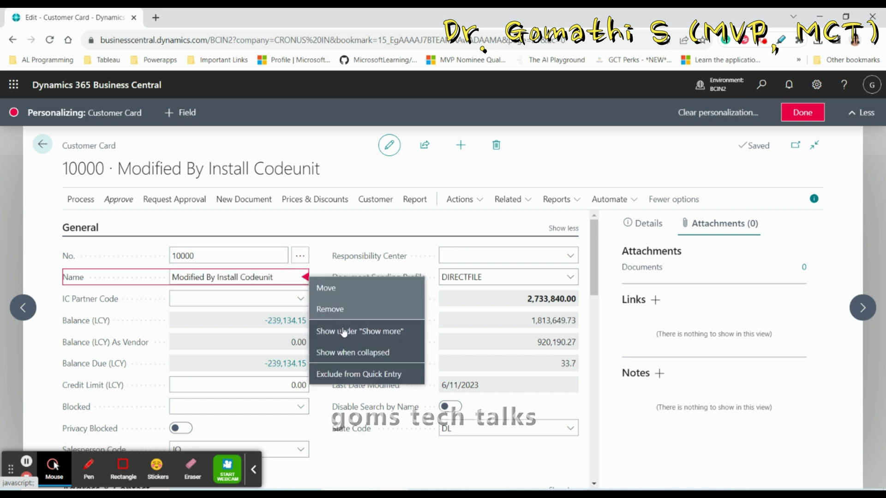
pyautogui.click(346, 333)
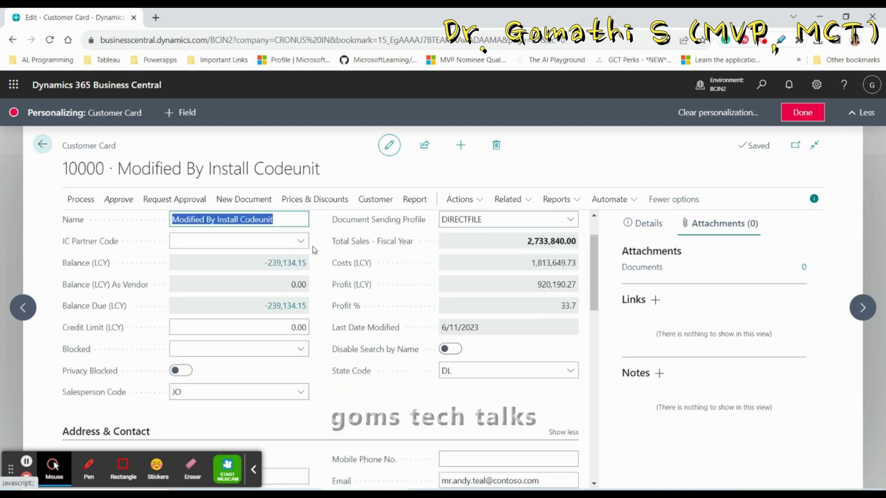
pyautogui.click(304, 279)
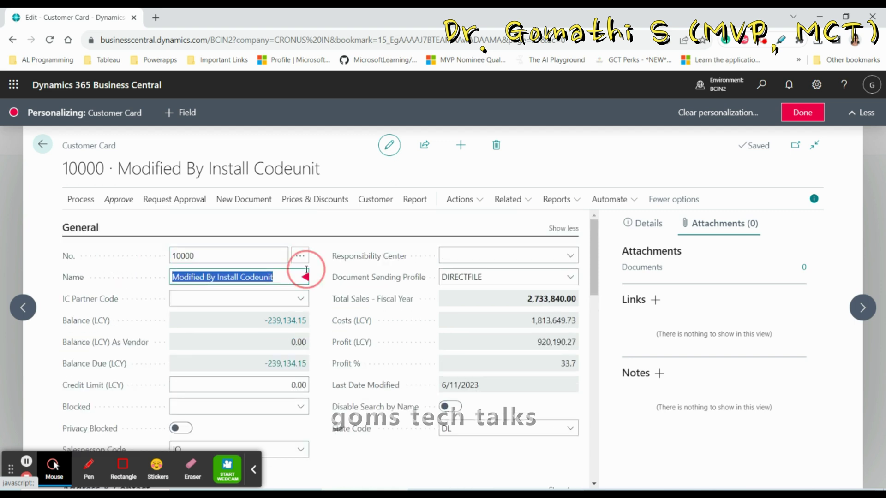
pyautogui.moveTo(304, 277); pyautogui.dragTo(562, 258)
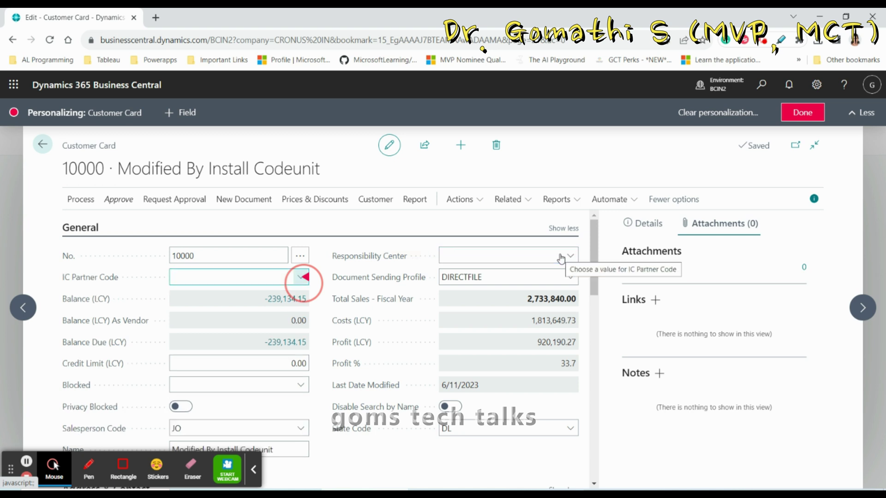
# - Drop the Name field below Salesperson Code and return to the Customers list
pyautogui.scroll(-3, 552, 282)
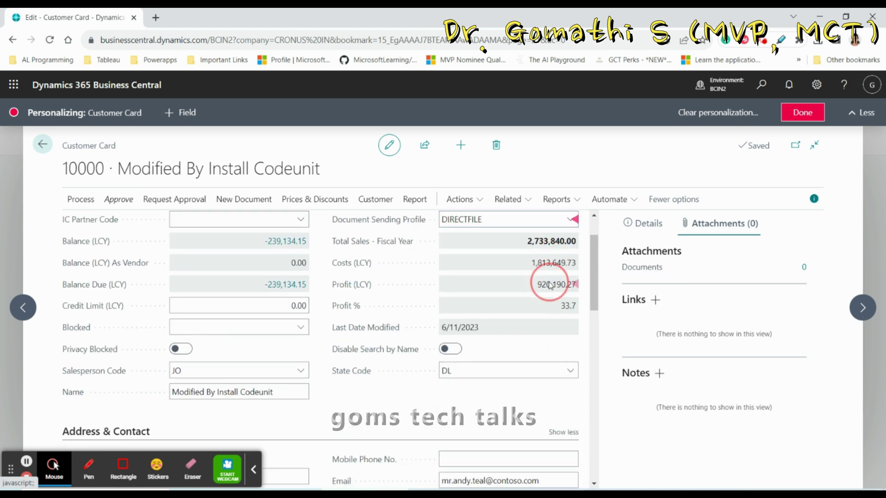
pyautogui.scroll(3, 552, 277)
pyautogui.scroll(-3, 194, 341)
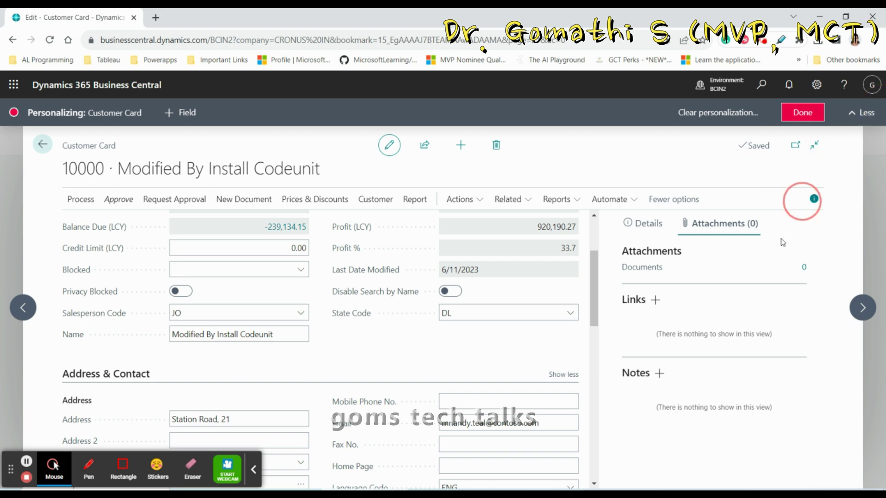
pyautogui.click(563, 289)
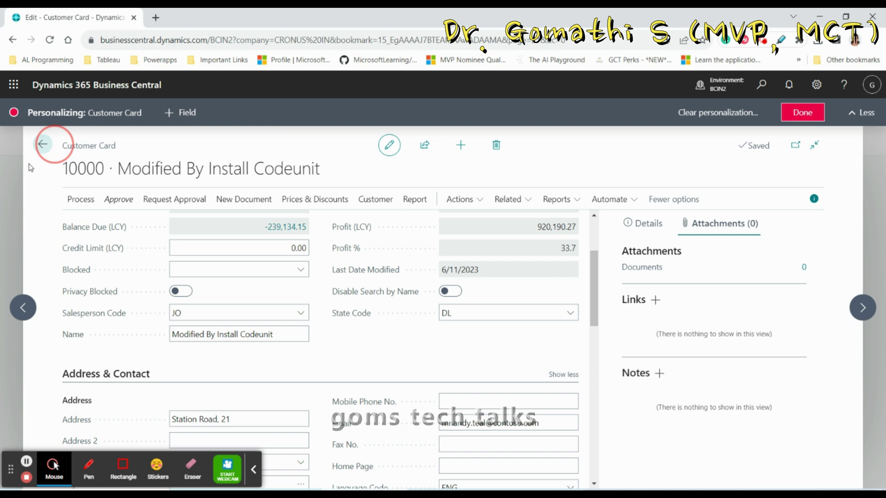
pyautogui.click(42, 151)
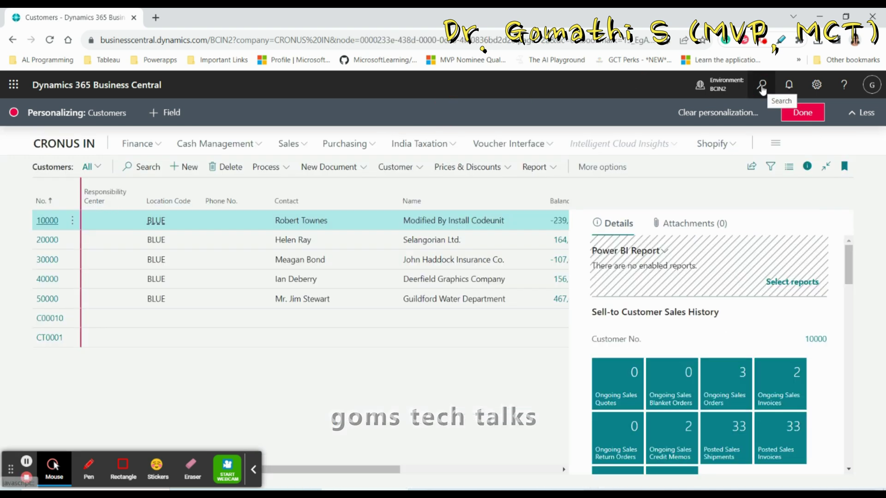
pyautogui.click(761, 86)
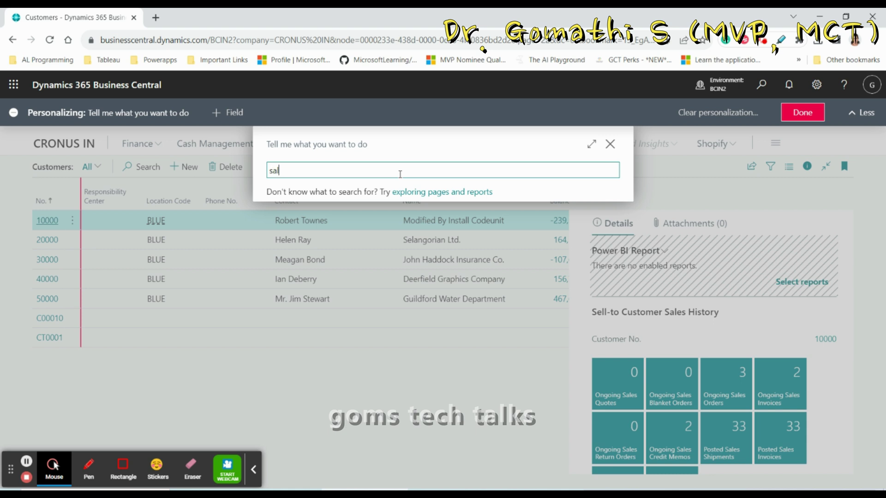
# - Search 'sale' and create a new Sales Order for customer 10000
pyautogui.write('sale')
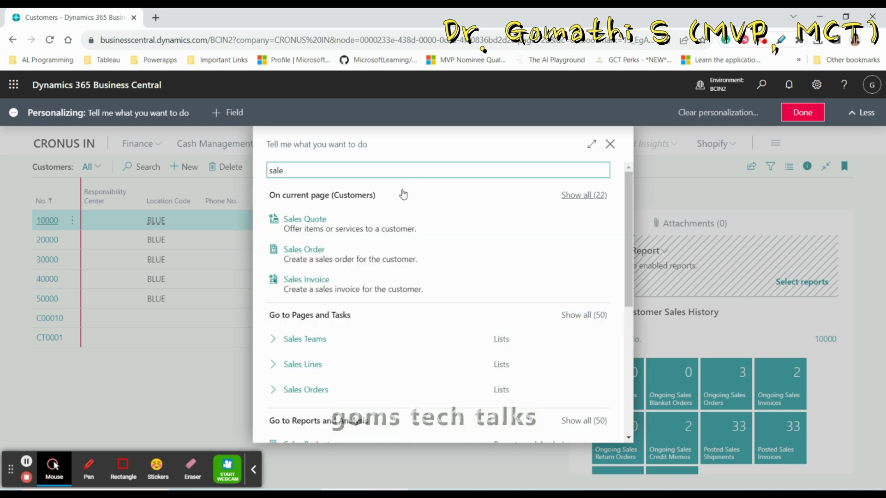
pyautogui.scroll(-3, 415, 286)
pyautogui.click(770, 299)
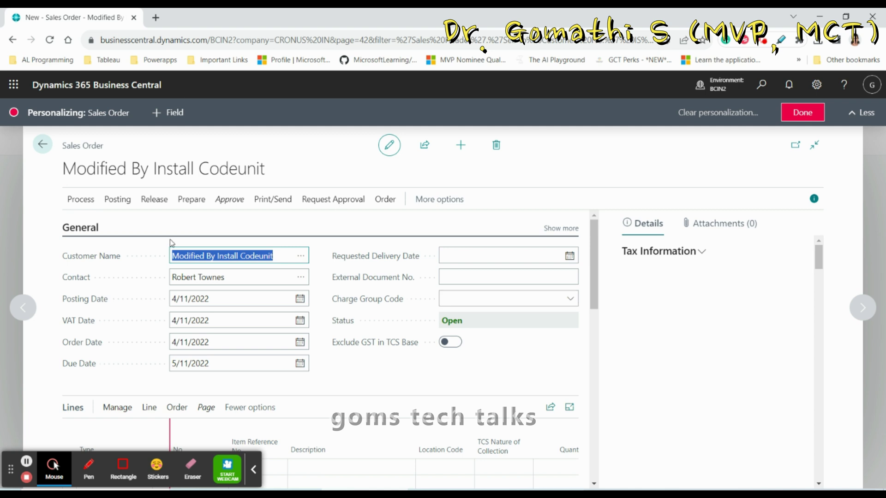
# - Deselect Customer Name and open the + Field pane listing addable Sales Order fields
pyautogui.click(326, 244)
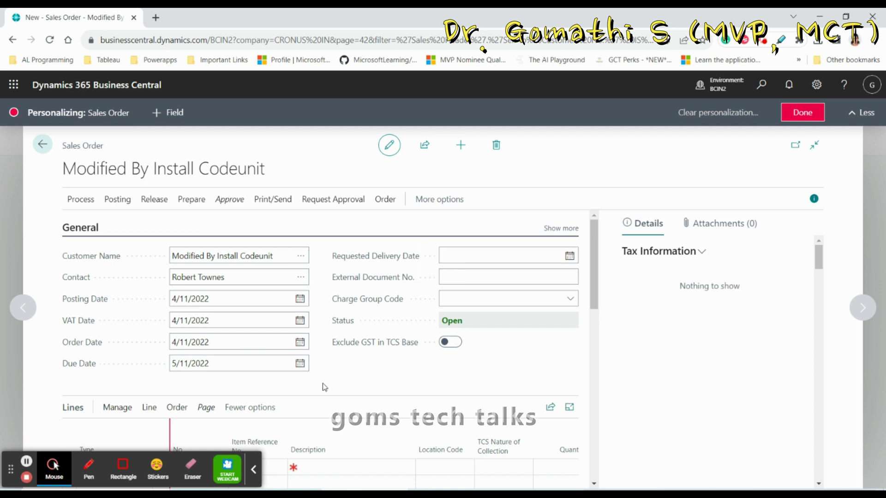
pyautogui.moveTo(306, 258)
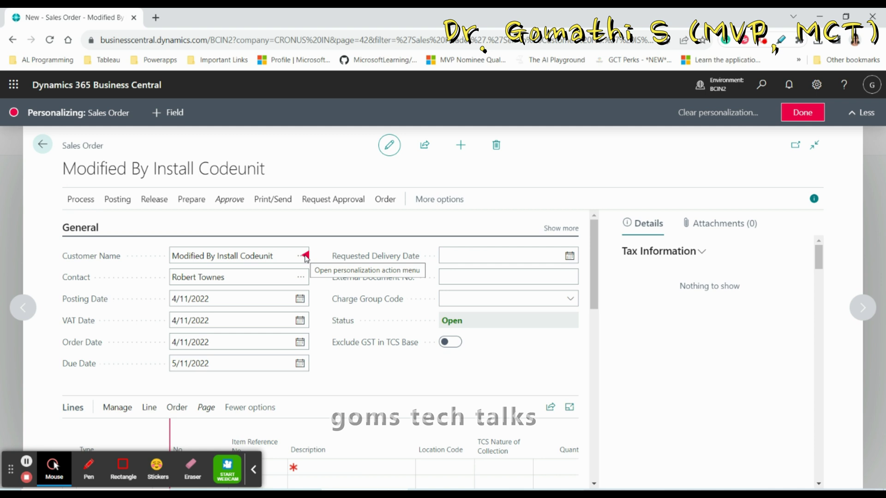
pyautogui.click(162, 113)
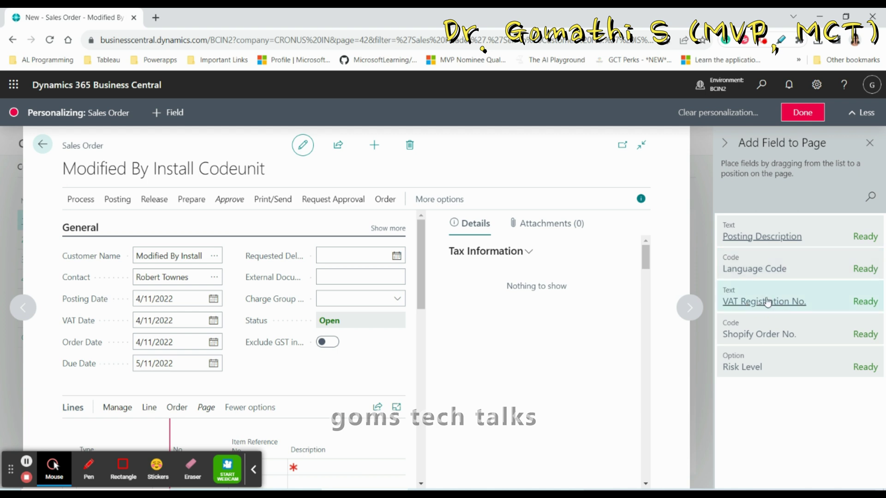
# - Drag VAT Registration No. into General, below Exclude GST in TCS Base
pyautogui.moveTo(784, 302); pyautogui.dragTo(546, 413)
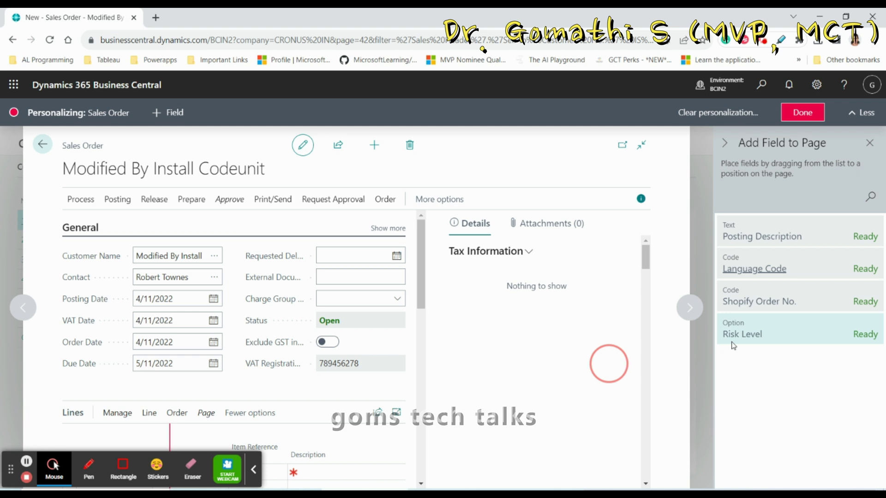
pyautogui.moveTo(734, 346)
pyautogui.mouseDown()
pyautogui.moveTo(607, 362)
pyautogui.moveTo(287, 301)
pyautogui.moveTo(366, 321)
pyautogui.moveTo(88, 365)
pyautogui.moveTo(93, 268)
pyautogui.moveTo(220, 324)
pyautogui.mouseUp()
# - Remove VAT Date from the sales order's General section and close the add-field list
pyautogui.click(220, 325)
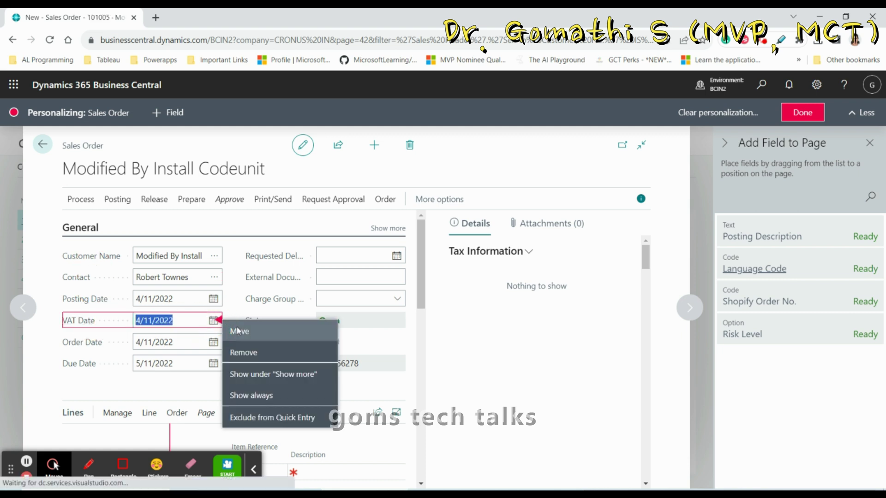
pyautogui.press('Escape')
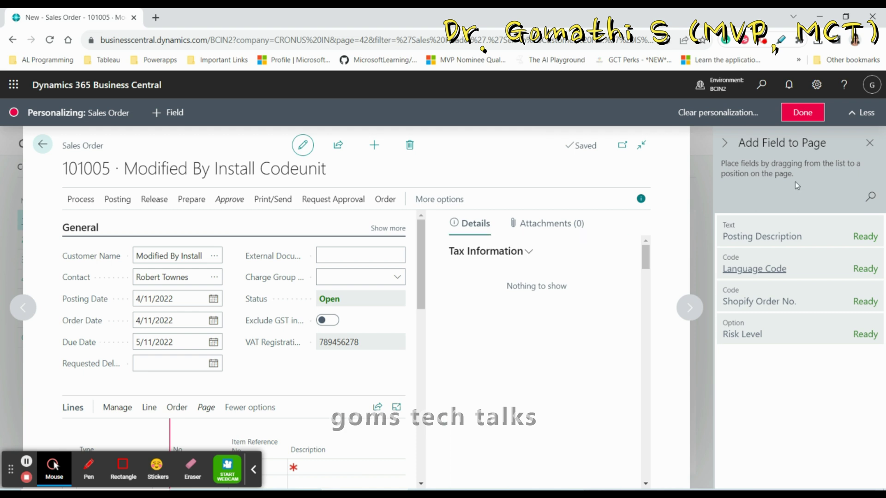
pyautogui.click(876, 146)
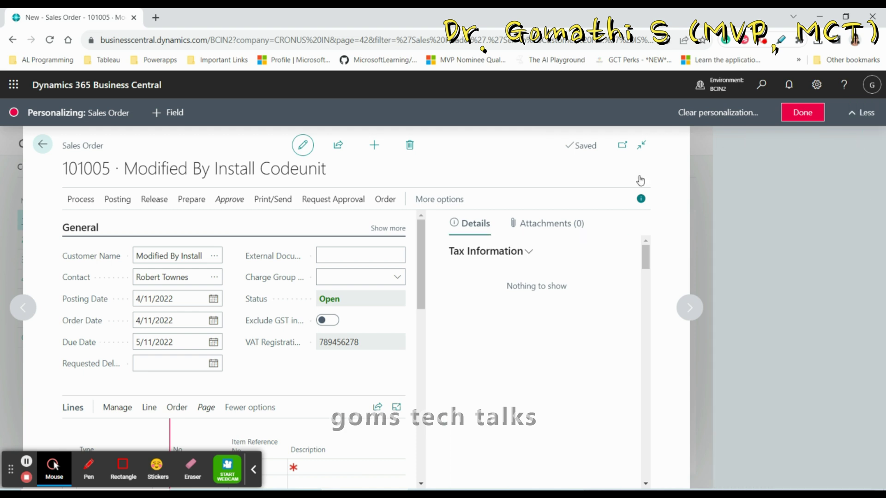
# - Select the sales order Lines part and drag a field from its add-field list into the lines
pyautogui.scroll(-10, 457, 380)
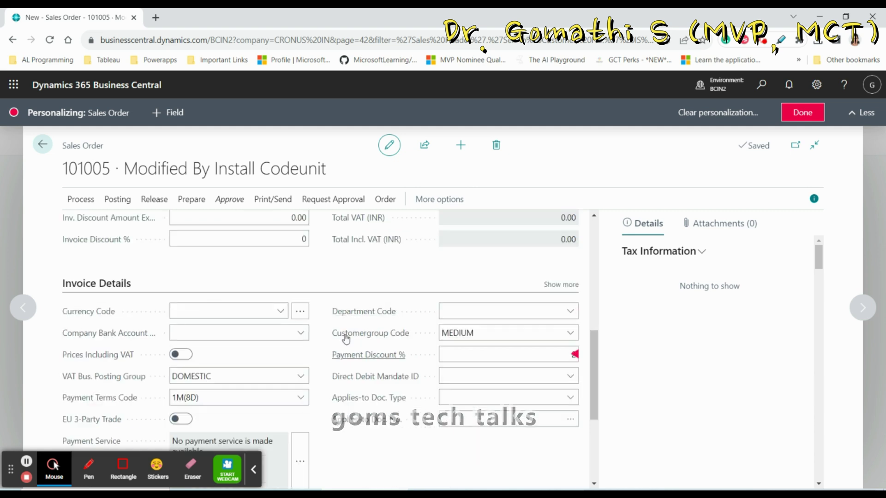
pyautogui.scroll(5, 331, 333)
pyautogui.click(330, 299)
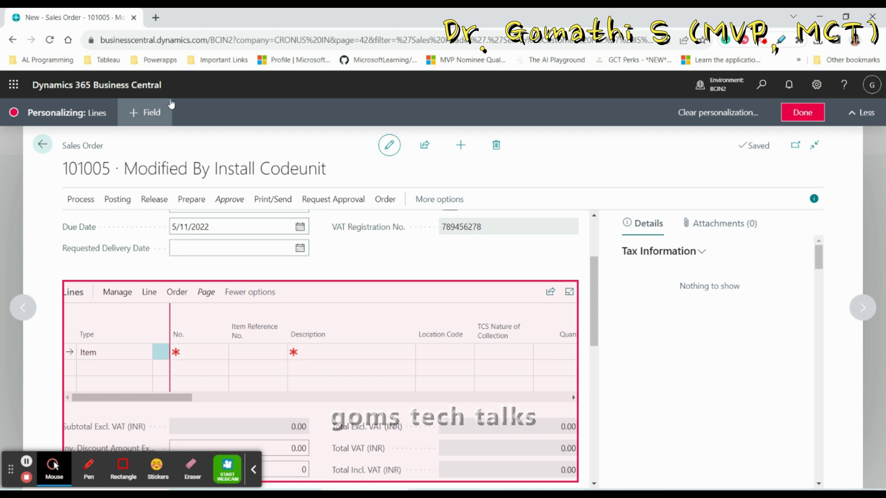
pyautogui.click(151, 113)
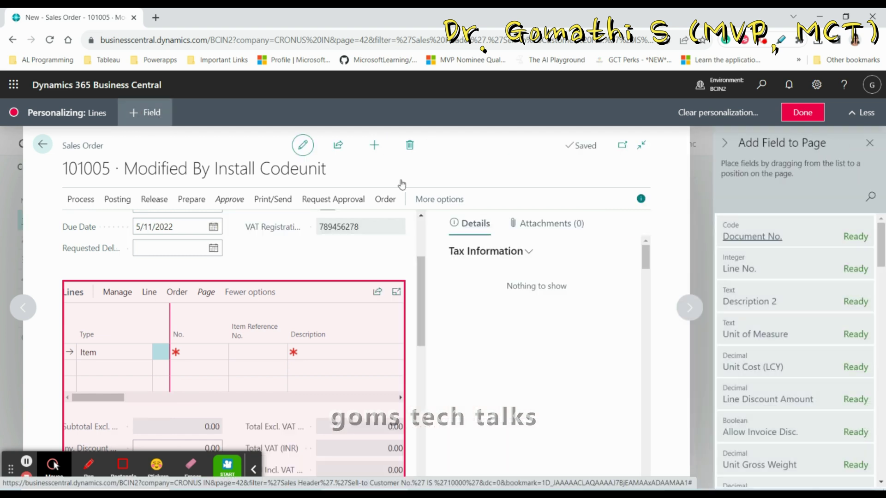
pyautogui.scroll(-5, 788, 386)
pyautogui.scroll(-5, 788, 384)
pyautogui.moveTo(788, 384)
pyautogui.mouseDown()
pyautogui.moveTo(531, 323)
pyautogui.moveTo(129, 316)
pyautogui.moveTo(377, 336)
pyautogui.mouseUp()
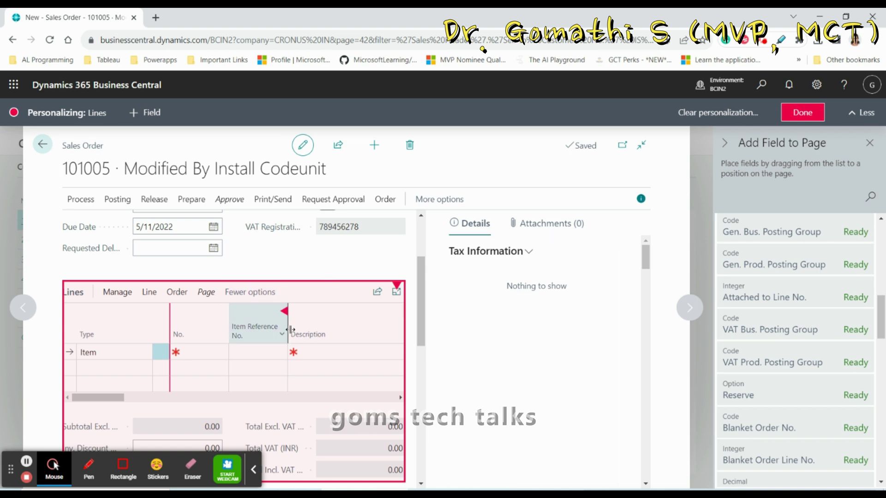
# - Switch personalization from the Lines part to the Sales Order header fields
pyautogui.scroll(-10, 825, 361)
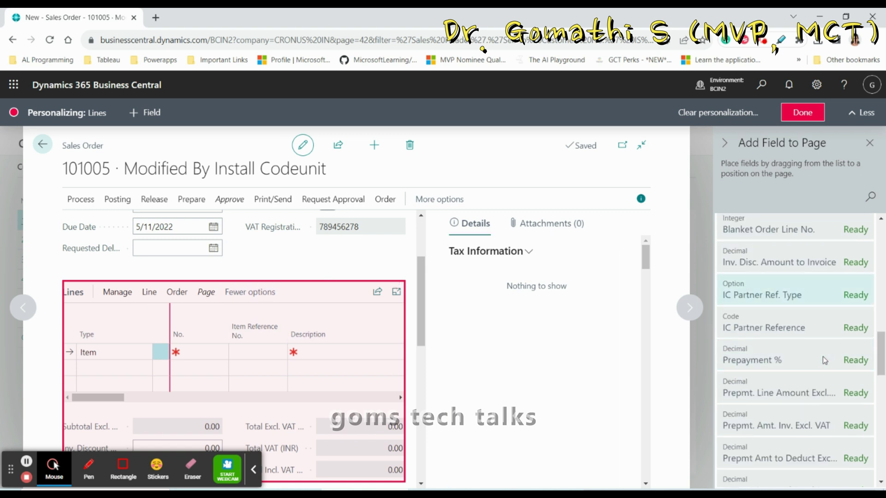
pyautogui.scroll(-10, 824, 361)
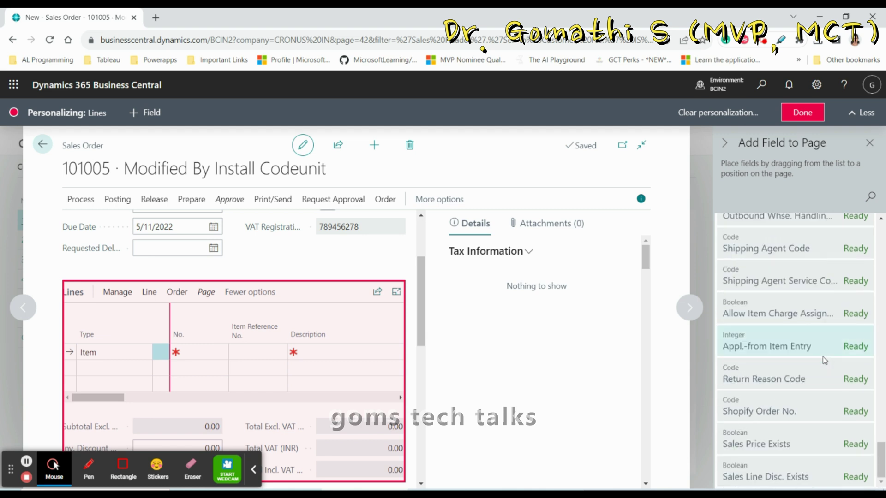
pyautogui.scroll(20, 821, 357)
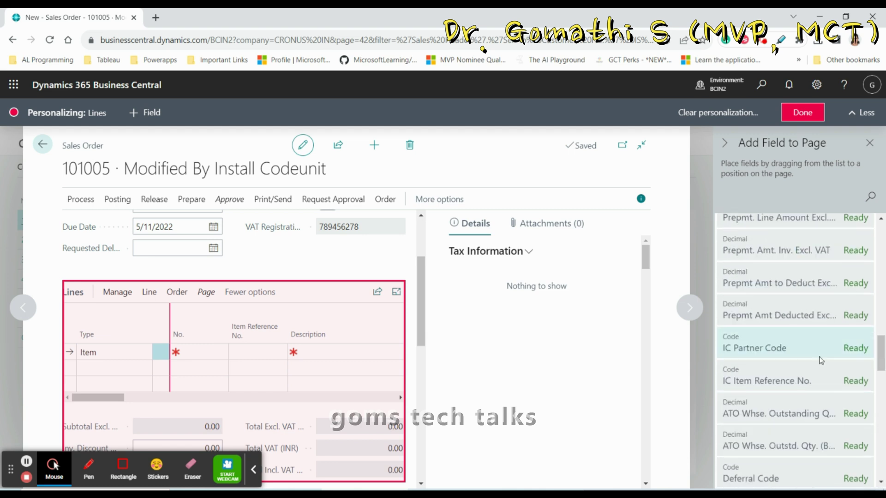
pyautogui.scroll(-10, 267, 328)
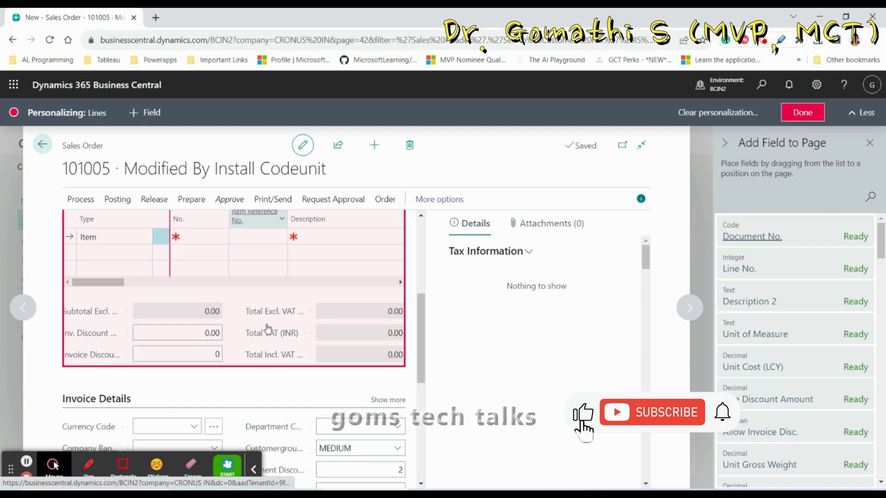
pyautogui.click(317, 304)
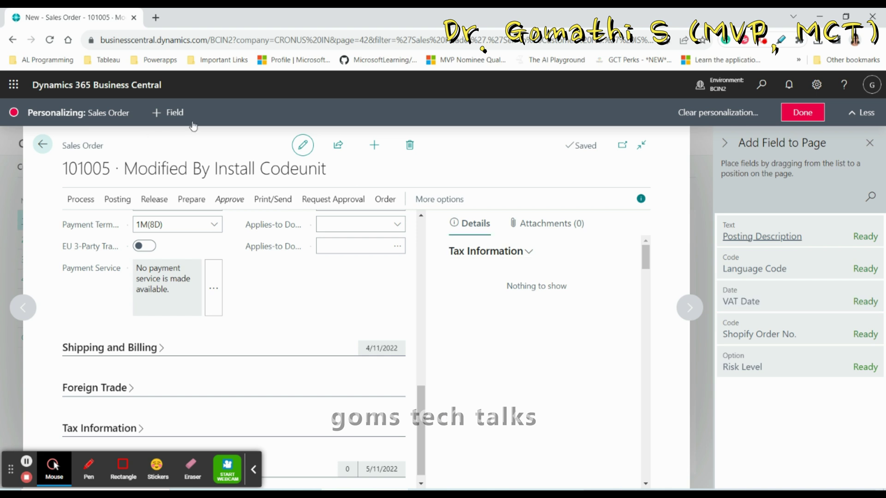
# - Circle VAT Date with a pen annotation, erase it, then go back to the Customers list
pyautogui.click(89, 470)
pyautogui.moveTo(780, 289)
pyautogui.mouseDown()
pyautogui.moveTo(711, 300)
pyautogui.moveTo(883, 310)
pyautogui.moveTo(758, 283)
pyautogui.mouseUp()
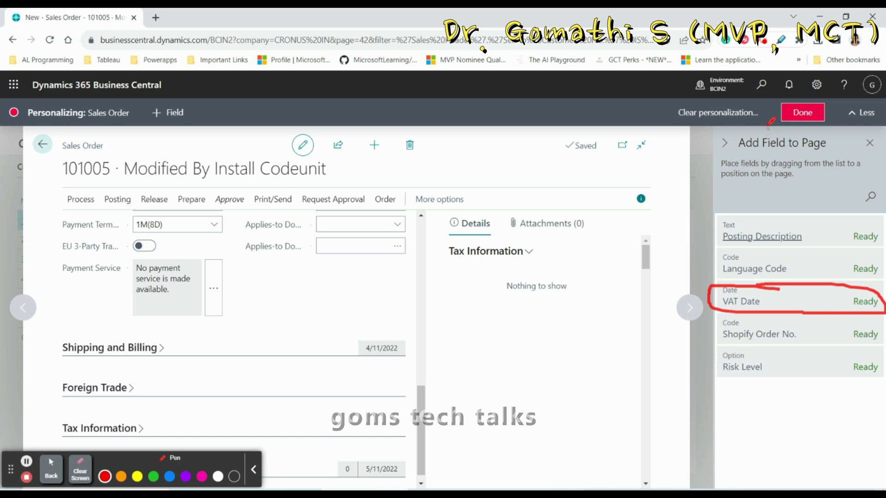
pyautogui.click(81, 476)
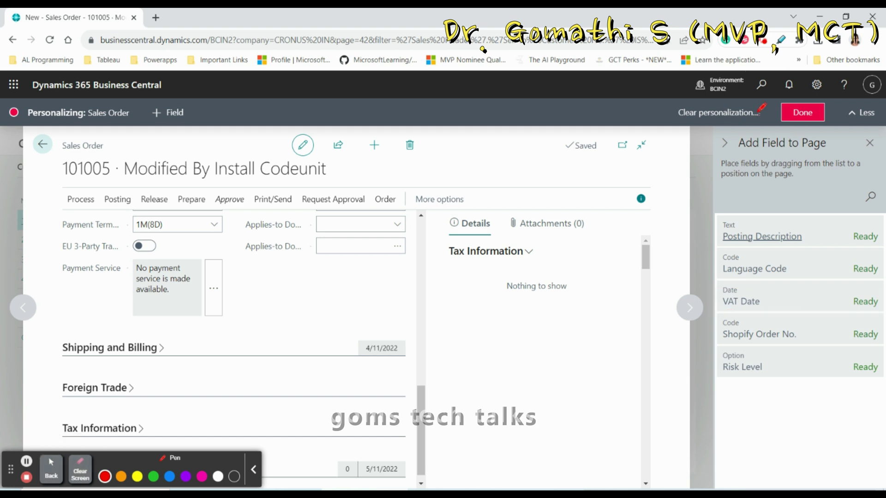
pyautogui.click(51, 468)
pyautogui.click(51, 146)
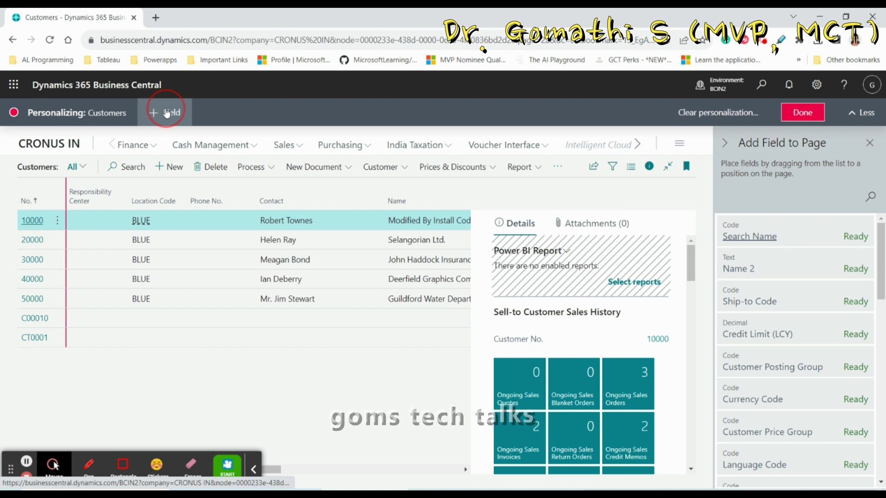
pyautogui.scroll(-7, 785, 300)
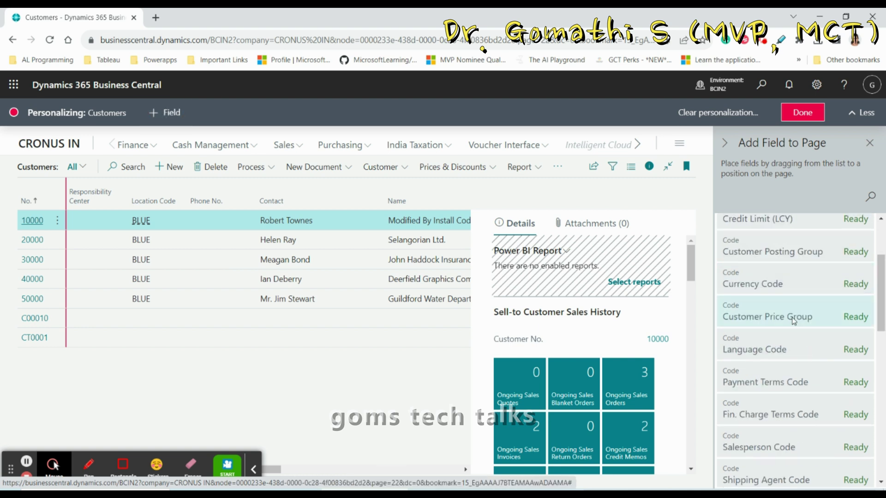
pyautogui.scroll(-5, 793, 323)
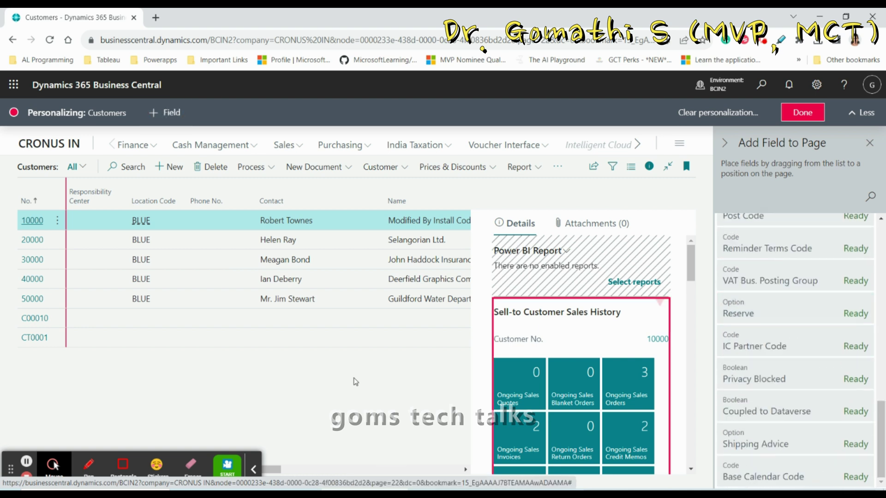
pyautogui.moveTo(271, 469); pyautogui.dragTo(417, 465)
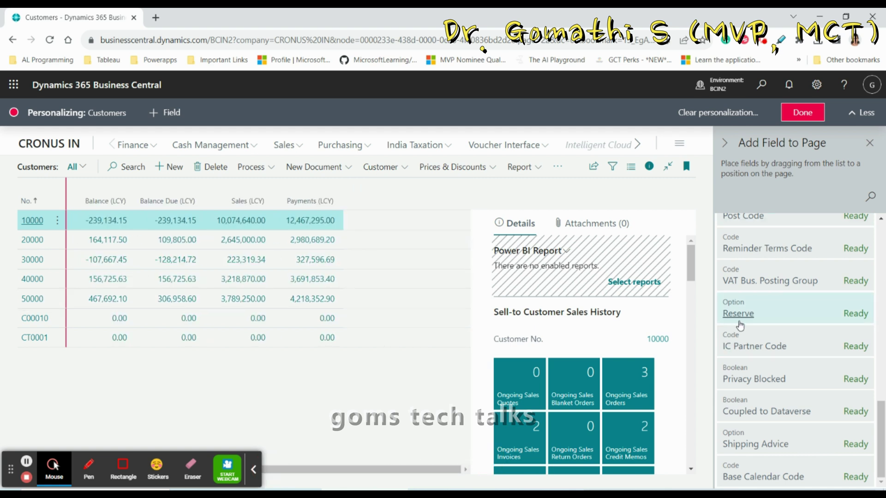
pyautogui.scroll(4, 801, 323)
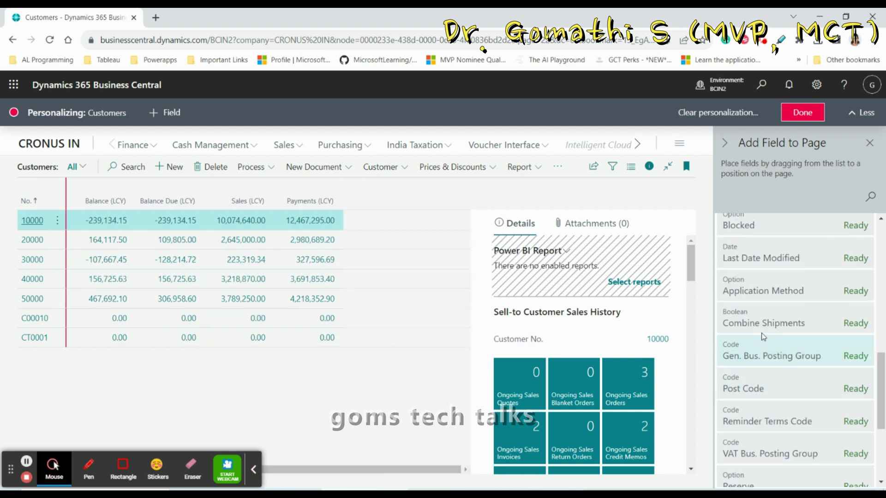
pyautogui.scroll(5, 766, 325)
pyautogui.moveTo(766, 329); pyautogui.dragTo(567, 290)
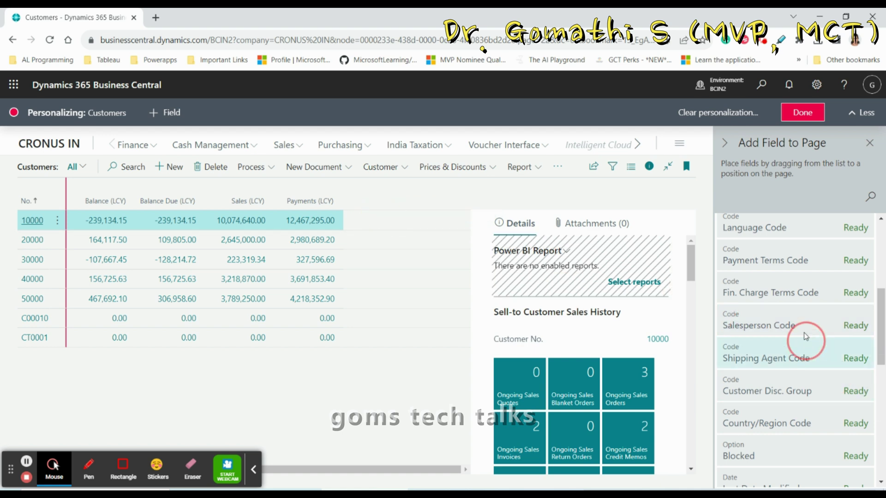
pyautogui.click(878, 145)
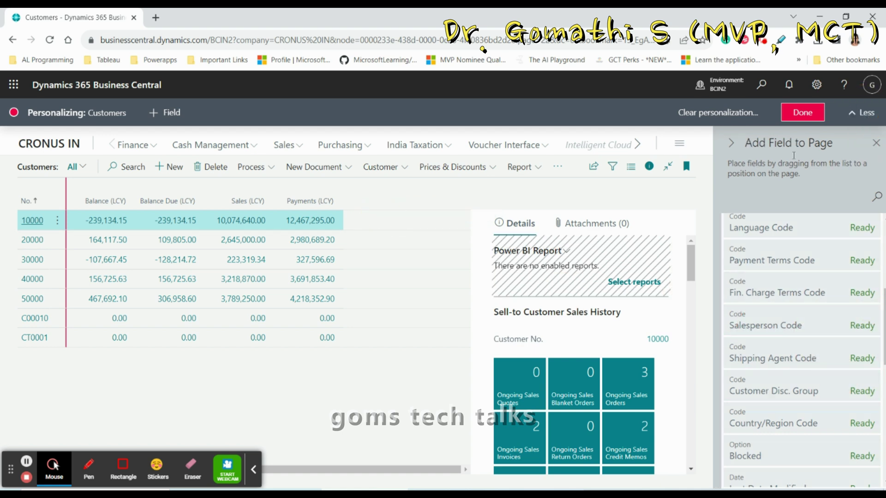
pyautogui.click(164, 113)
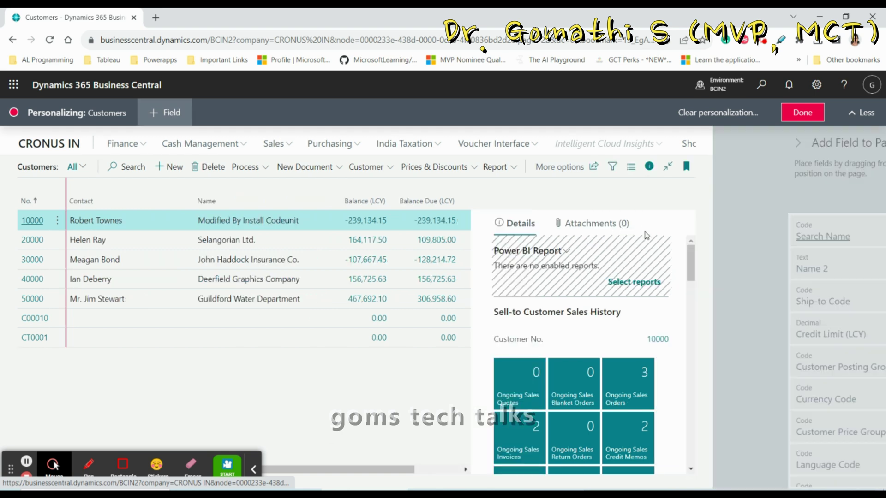
# - Add Salesperson Code as a column in the Customers list
pyautogui.scroll(-5, 779, 328)
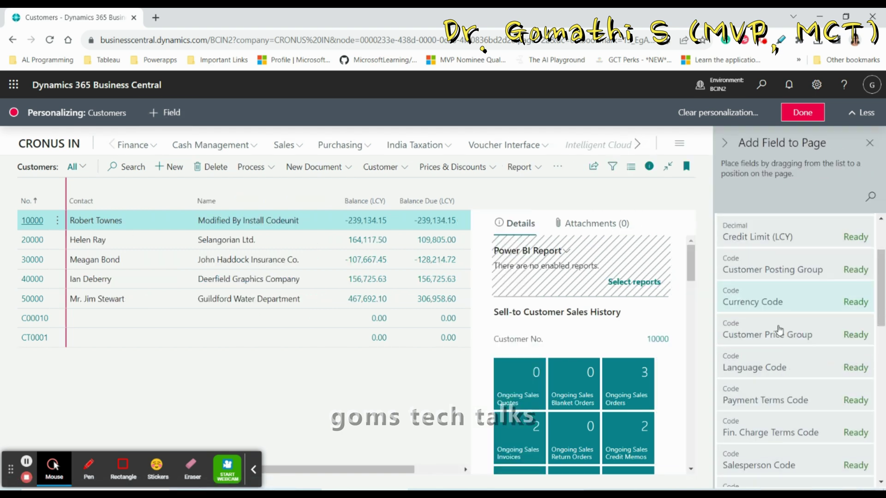
pyautogui.moveTo(772, 335); pyautogui.dragTo(348, 196)
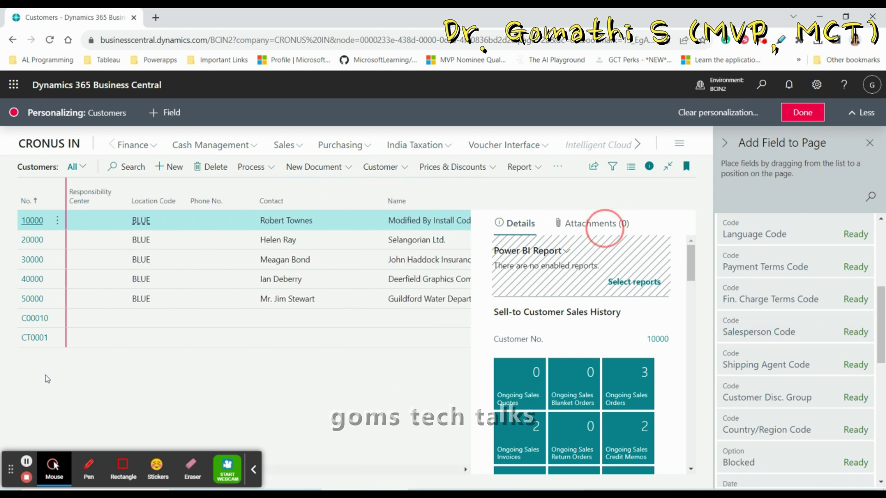
pyautogui.scroll(-2, 635, 261)
pyautogui.scroll(-3, 636, 261)
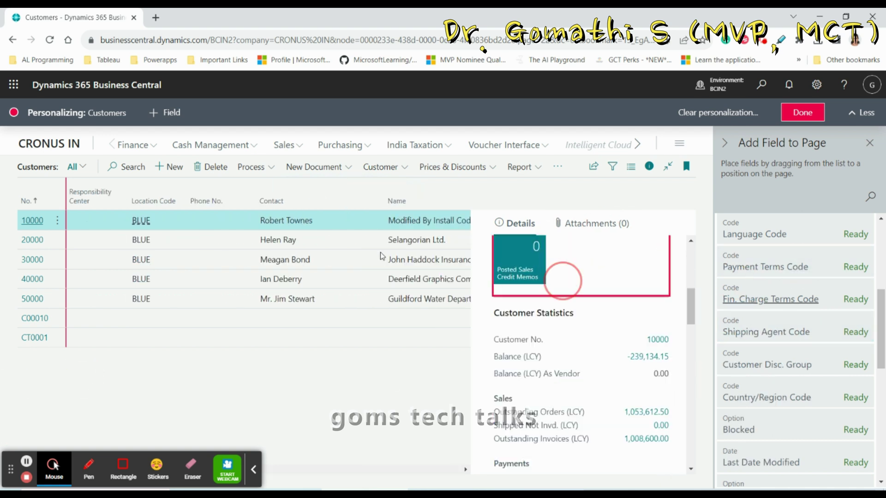
# - Remove the Responsibility Center column, then switch to the Word Course Details outline
pyautogui.click(125, 185)
pyautogui.click(143, 240)
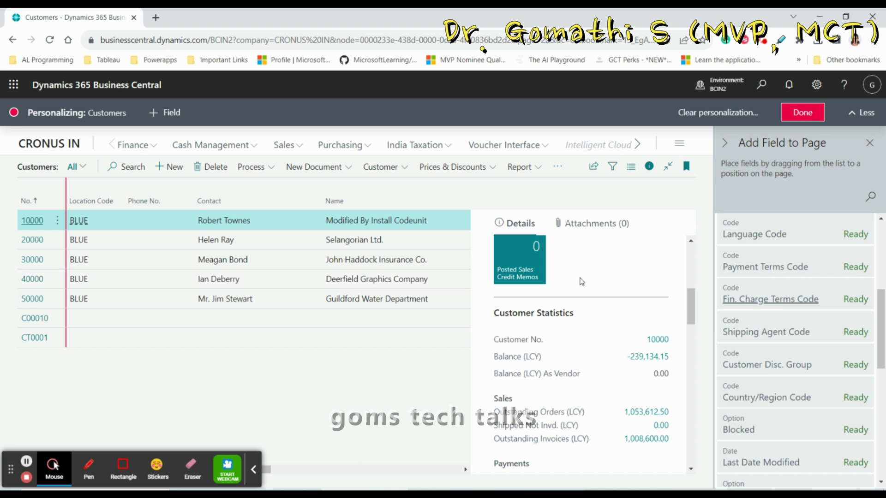
pyautogui.moveTo(268, 473); pyautogui.dragTo(481, 475)
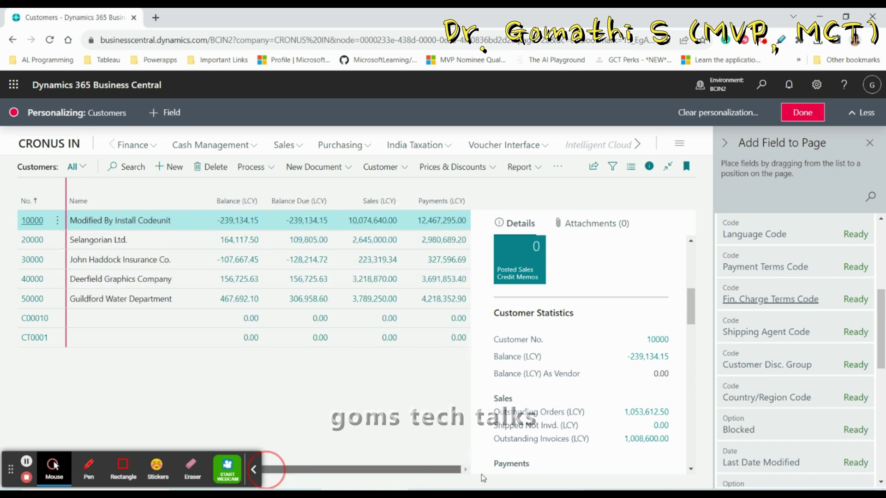
pyautogui.hotkey('alt', 'Tab')
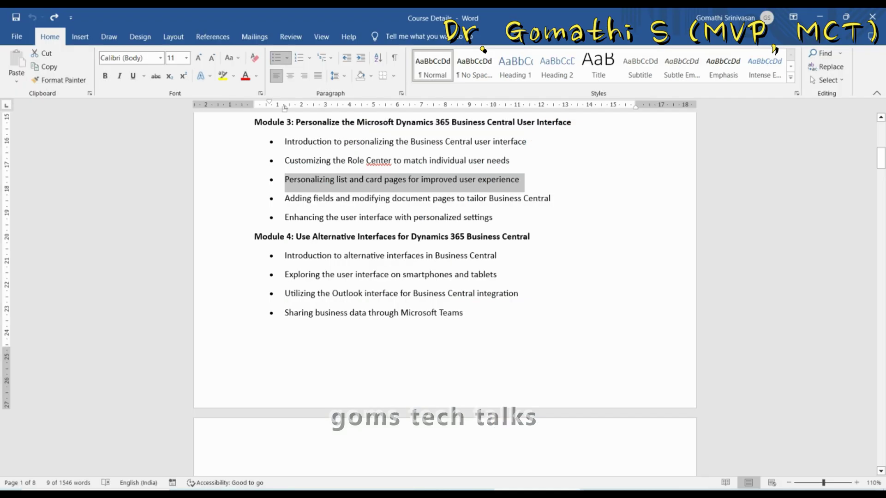
pyautogui.moveTo(284, 217); pyautogui.dragTo(510, 223)
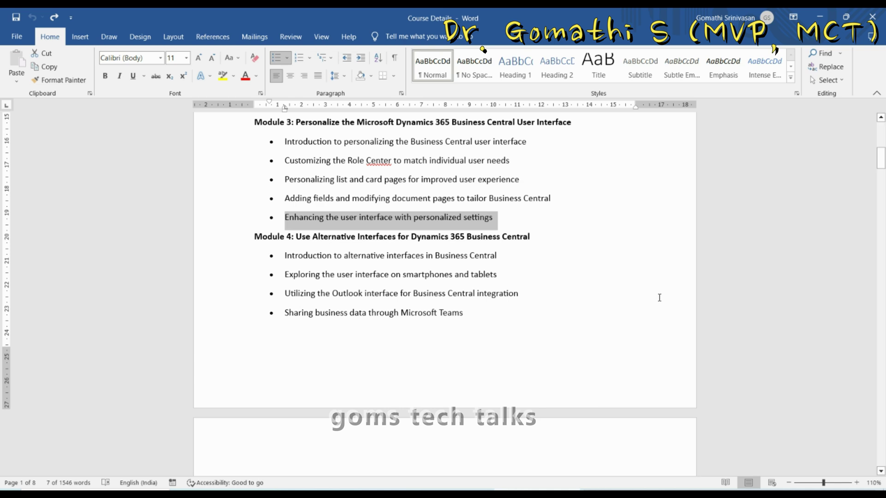
pyautogui.click(356, 199)
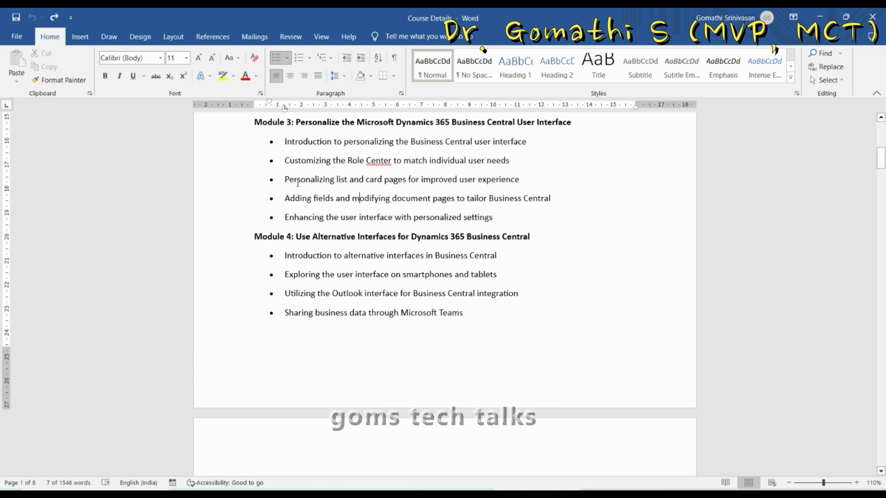
pyautogui.moveTo(285, 180); pyautogui.dragTo(277, 144)
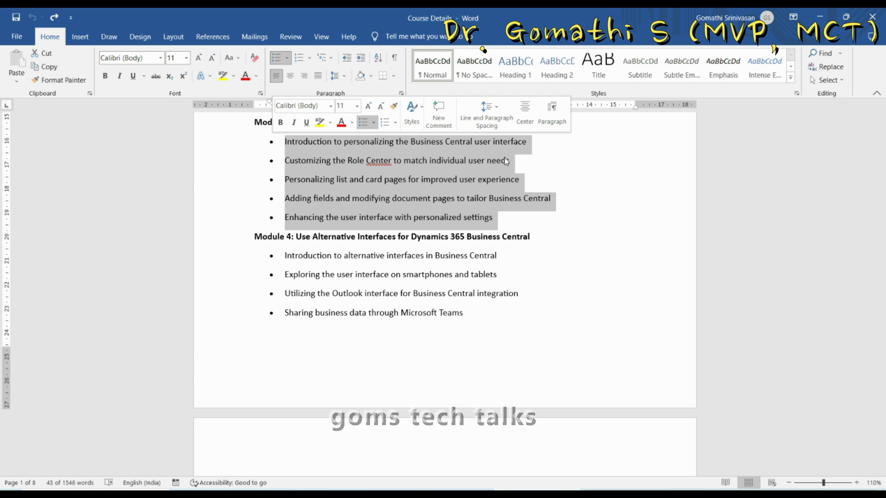
pyautogui.scroll(10, 621, 233)
pyautogui.moveTo(275, 198); pyautogui.dragTo(595, 226)
pyautogui.scroll(-6, 580, 258)
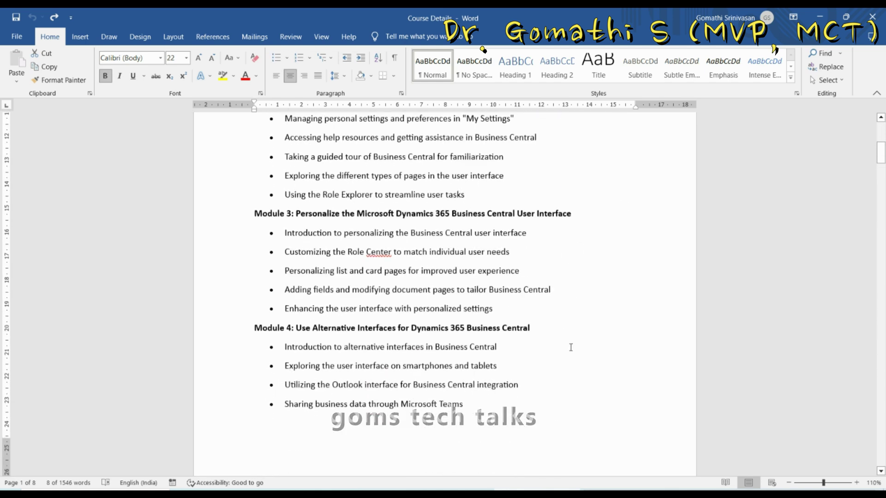
pyautogui.scroll(-3, 569, 350)
pyautogui.scroll(1, 376, 233)
pyautogui.click(371, 244)
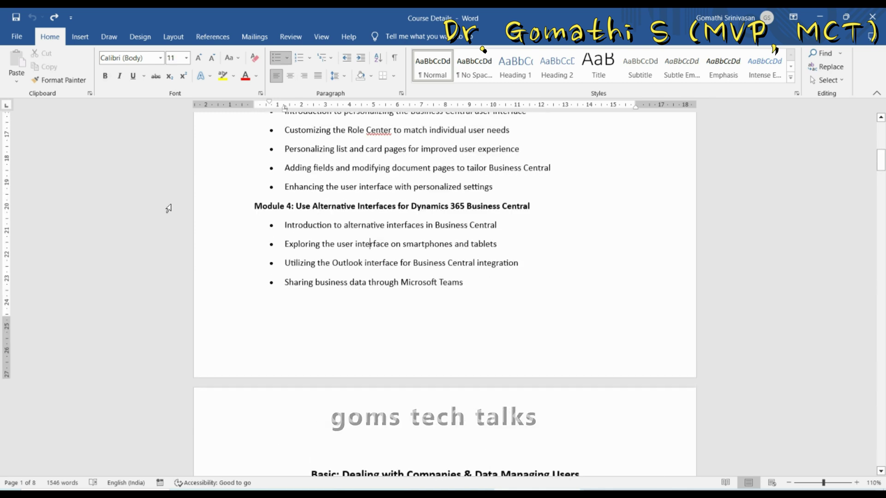
pyautogui.moveTo(256, 206); pyautogui.dragTo(462, 243)
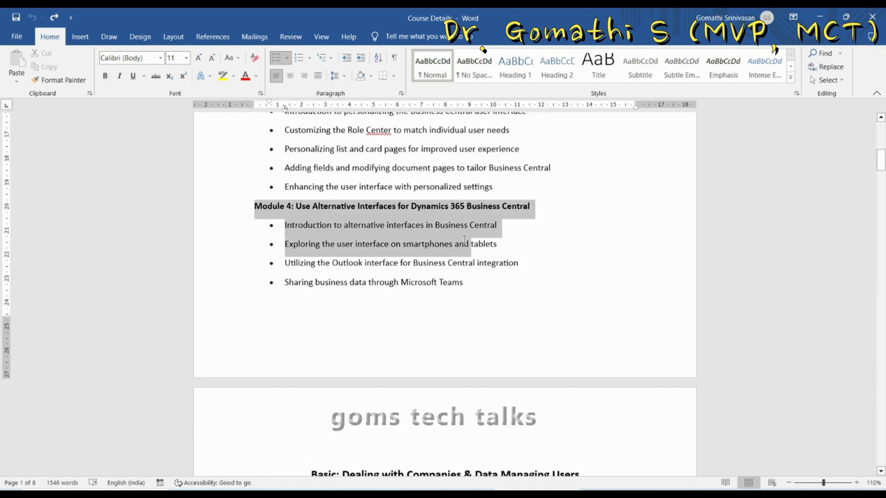
pyautogui.click(423, 224)
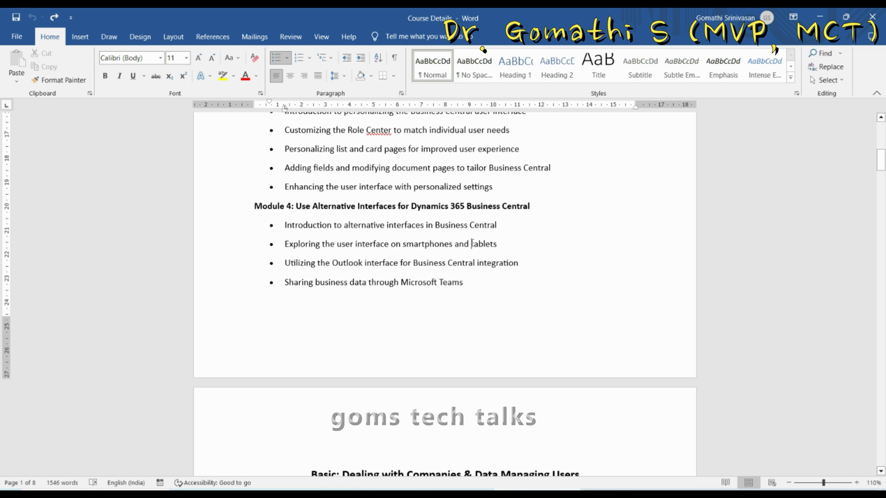
pyautogui.moveTo(471, 243); pyautogui.dragTo(503, 243)
pyautogui.click(430, 244)
pyautogui.doubleClick(426, 244)
pyautogui.click(439, 264)
pyautogui.moveTo(363, 270); pyautogui.dragTo(398, 270)
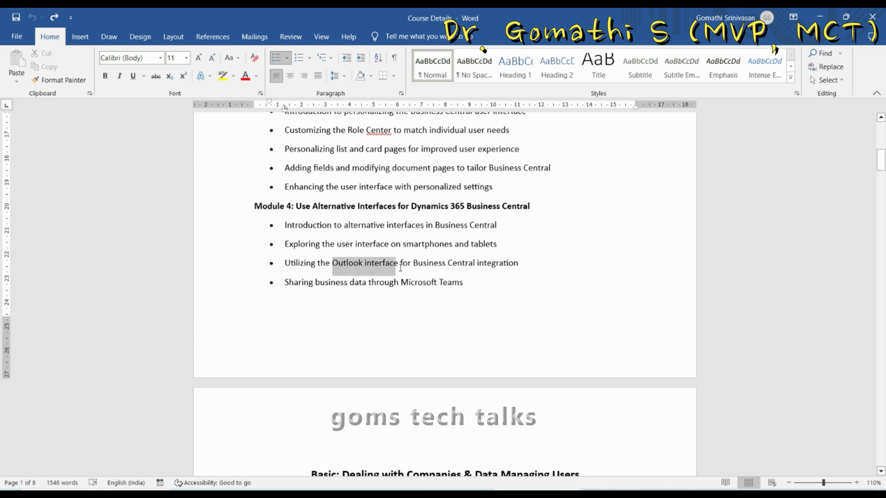
pyautogui.click(481, 294)
pyautogui.moveTo(333, 285); pyautogui.dragTo(447, 289)
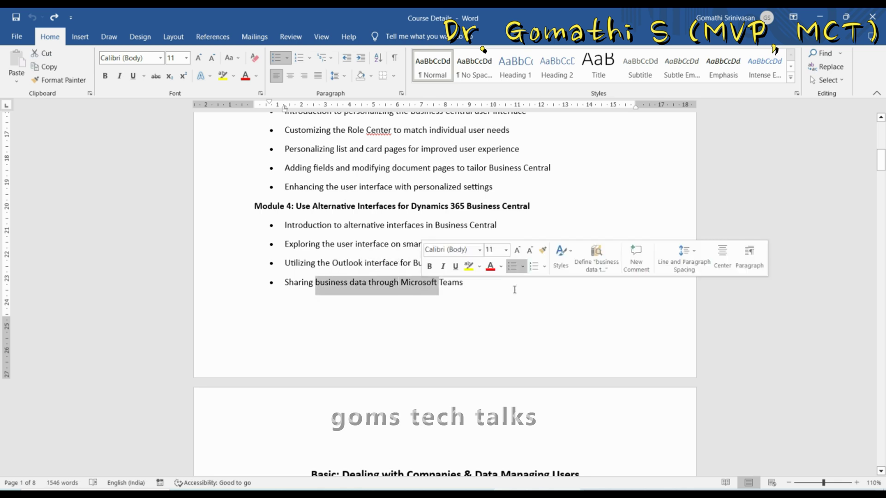